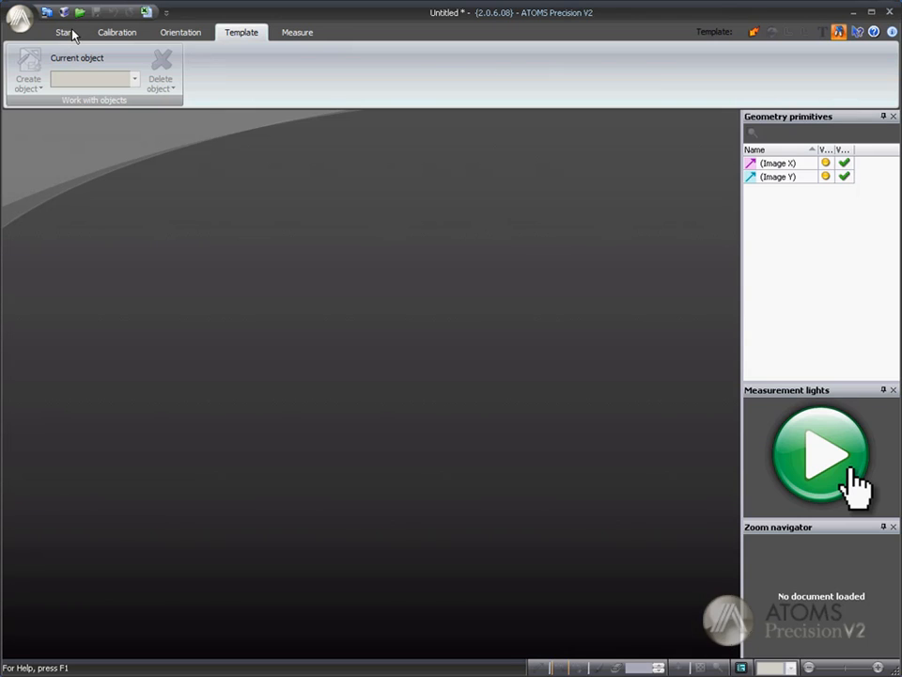
# Step: Import Scanned Image.jpg as the source image using the TutorialVideos optical devices profile
pyautogui.click(66, 31)
pyautogui.click(40, 75)
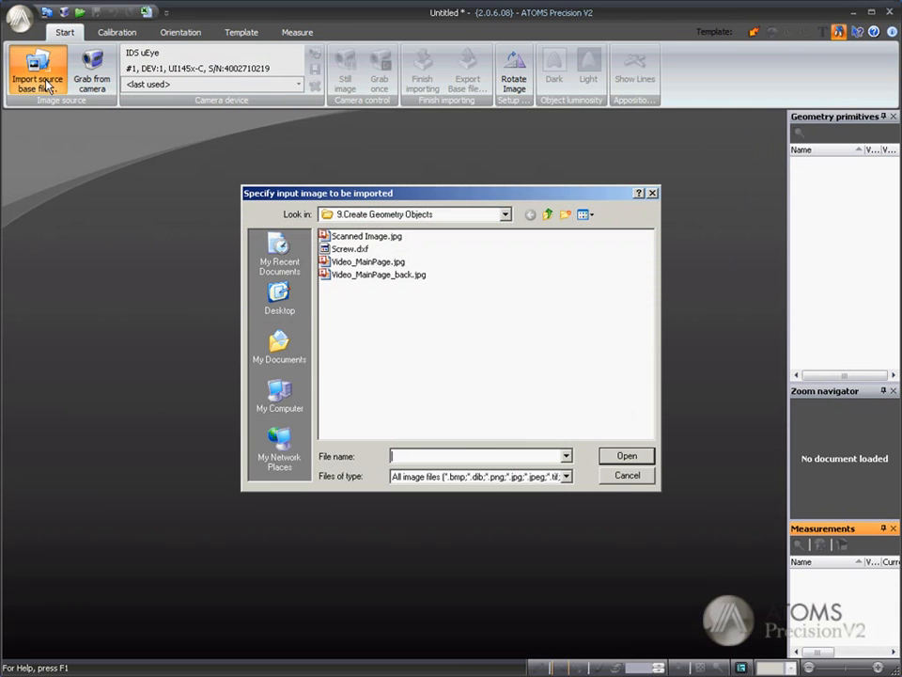
pyautogui.click(371, 239)
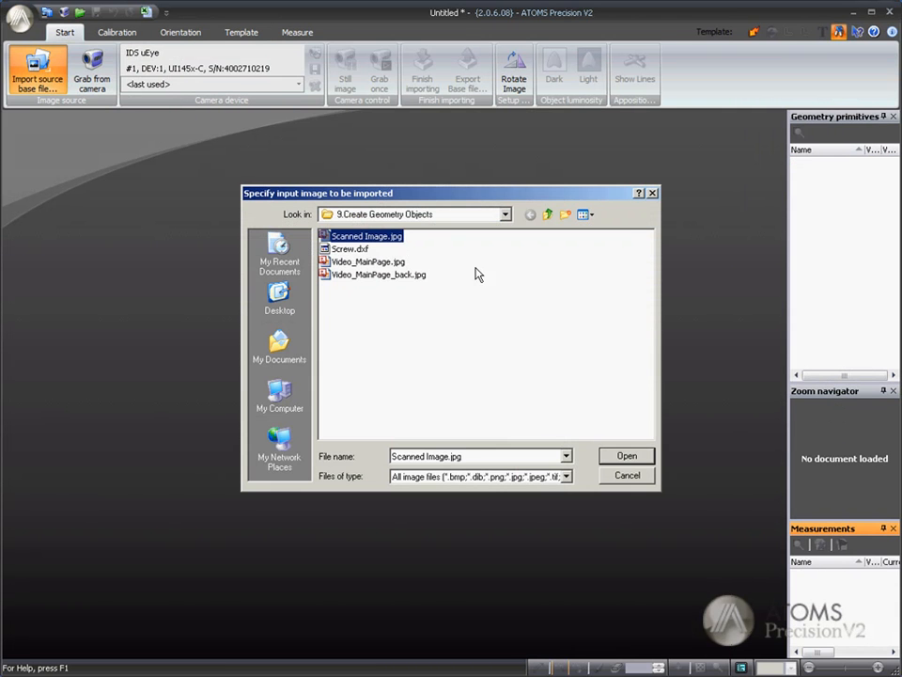
pyautogui.click(626, 457)
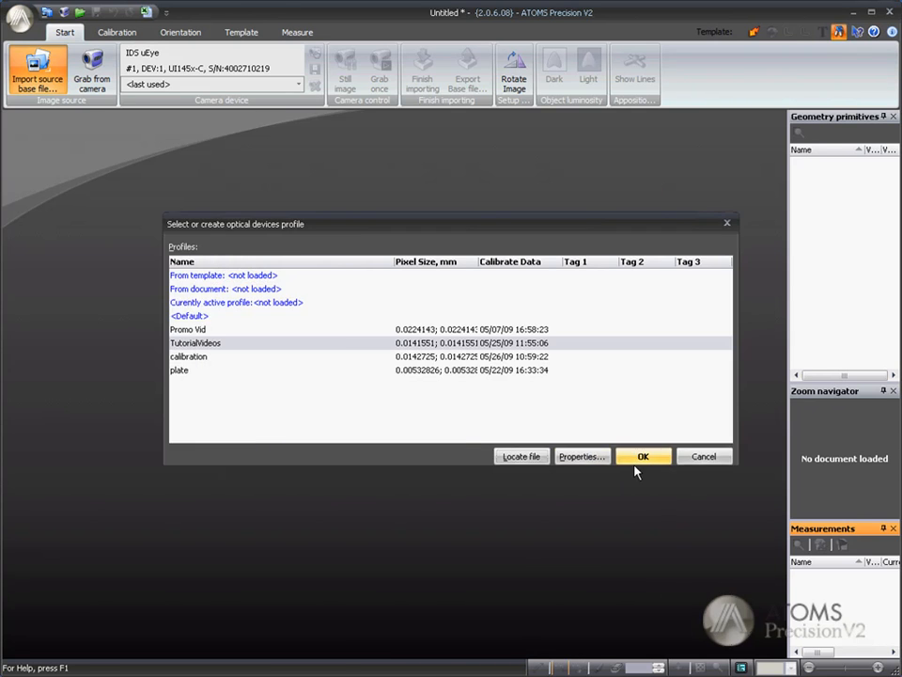
pyautogui.click(636, 460)
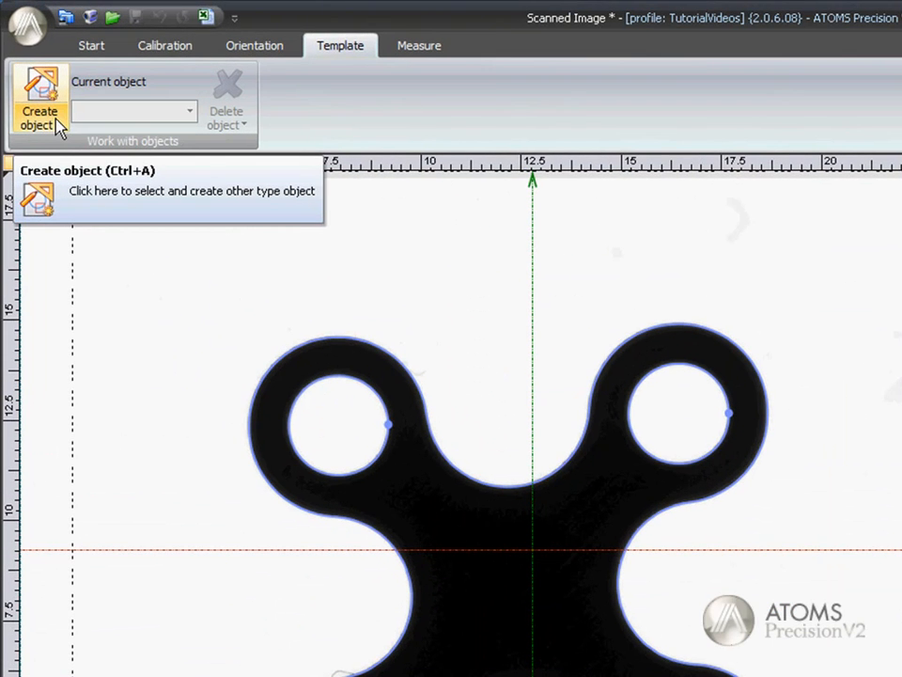
# Step: Create a mask circle on the part's upper-left hole with a 0.764 brush and add a point at its center
pyautogui.click(41, 88)
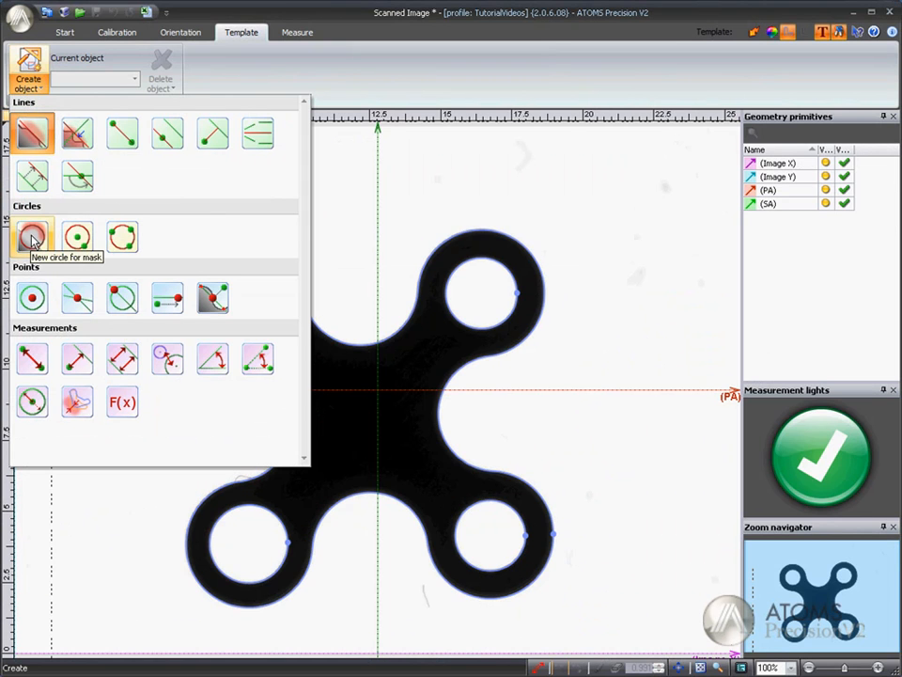
pyautogui.click(33, 237)
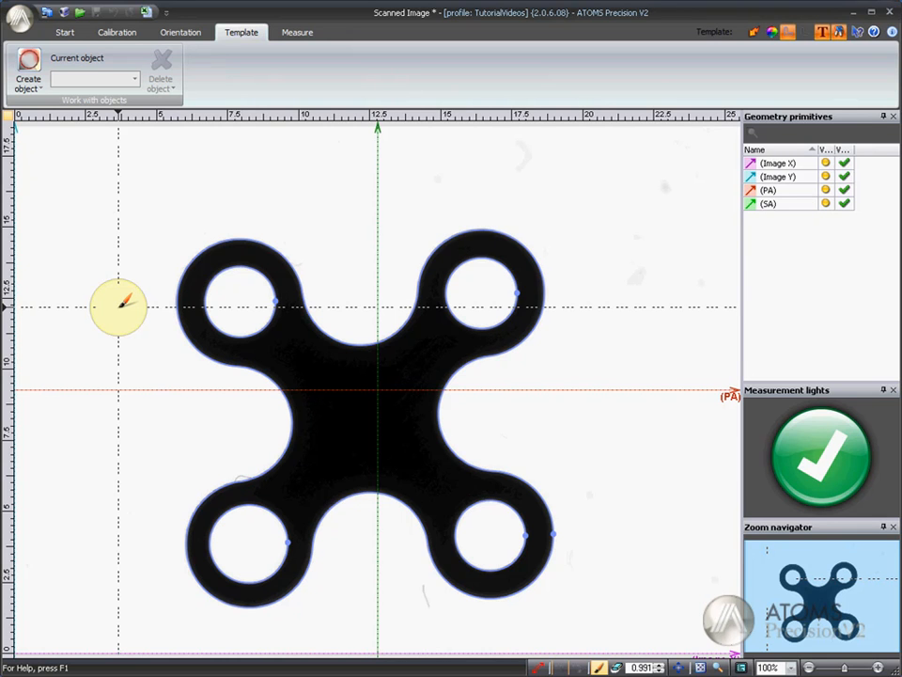
pyautogui.scroll(14, 120, 308)
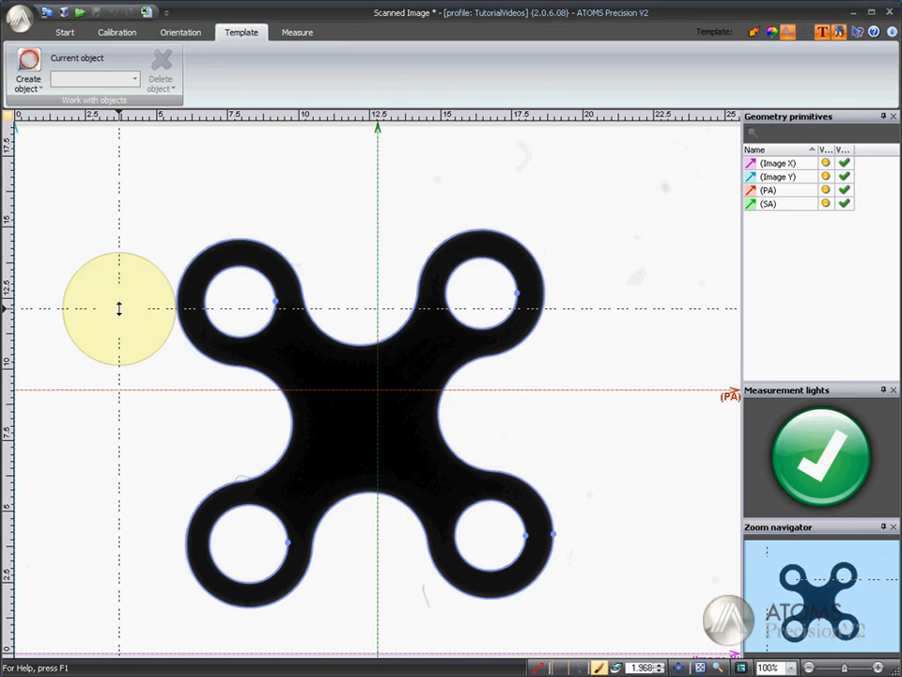
pyautogui.scroll(-11, 119, 308)
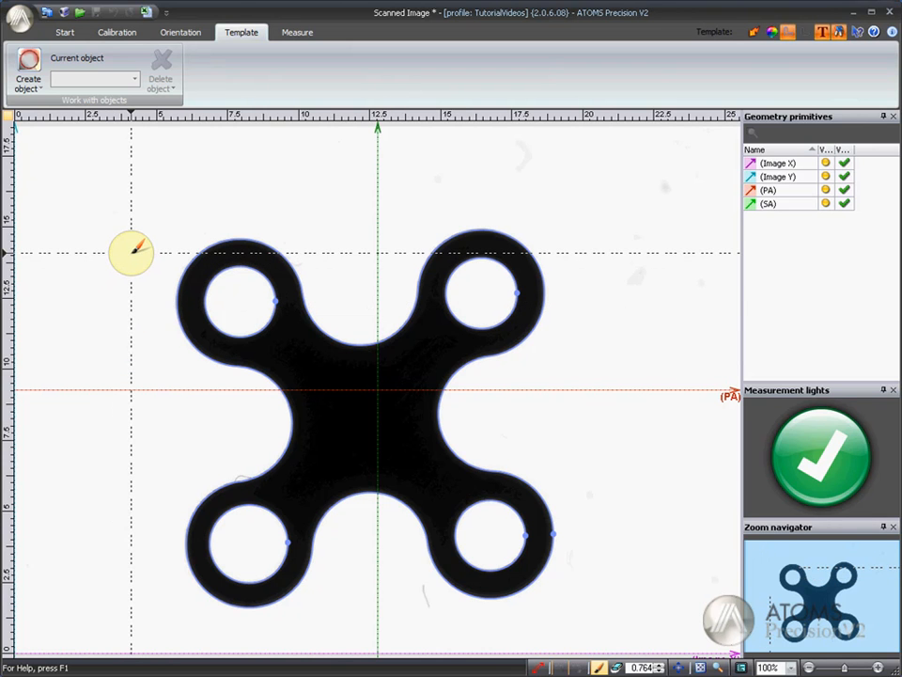
pyautogui.moveTo(237, 284)
pyautogui.mouseDown()
pyautogui.moveTo(228, 278)
pyautogui.moveTo(242, 310)
pyautogui.moveTo(259, 287)
pyautogui.mouseUp()
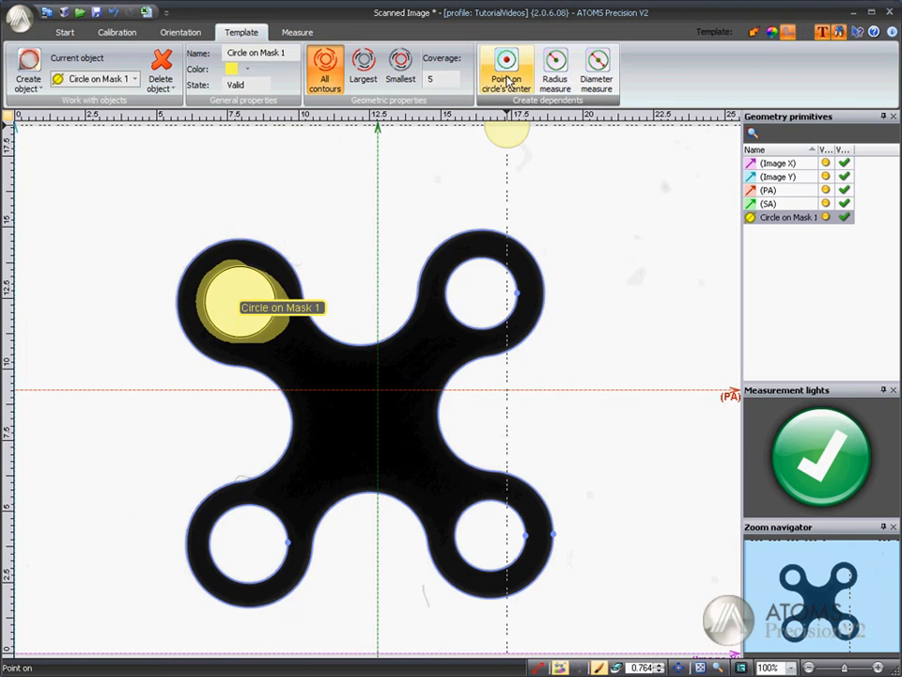
pyautogui.click(506, 64)
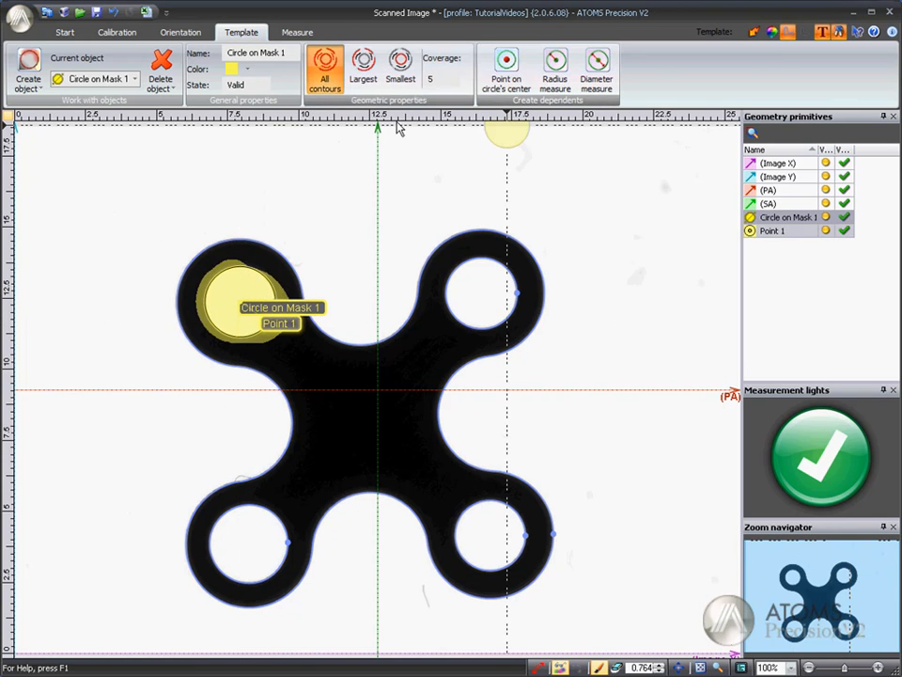
# Step: Create a mask circle on the part's lower-left hole and add a point at its center
pyautogui.click(28, 67)
pyautogui.moveTo(237, 527)
pyautogui.mouseDown()
pyautogui.moveTo(228, 532)
pyautogui.moveTo(278, 539)
pyautogui.moveTo(248, 518)
pyautogui.mouseUp()
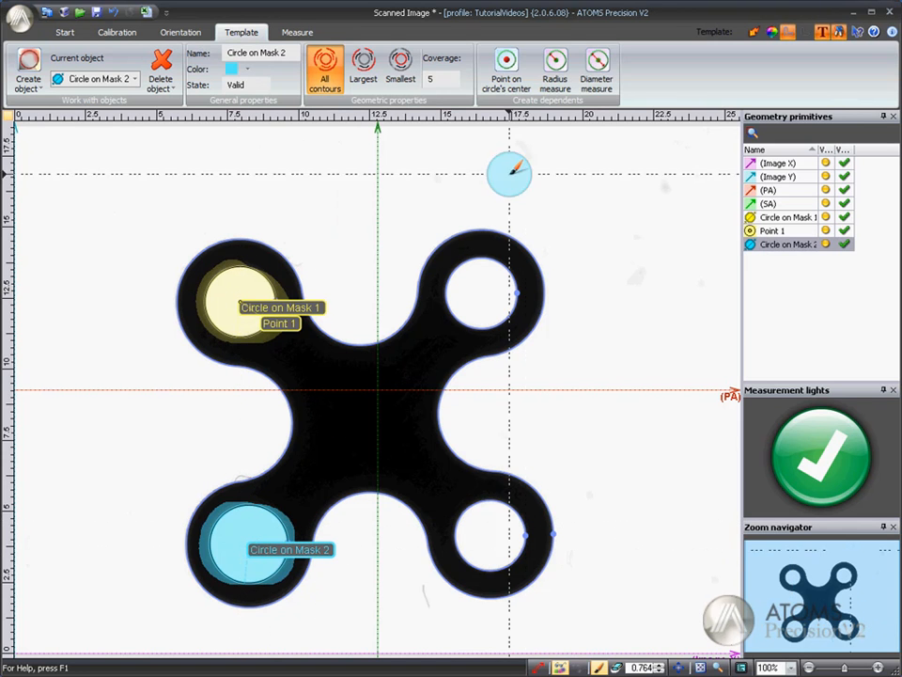
pyautogui.click(505, 75)
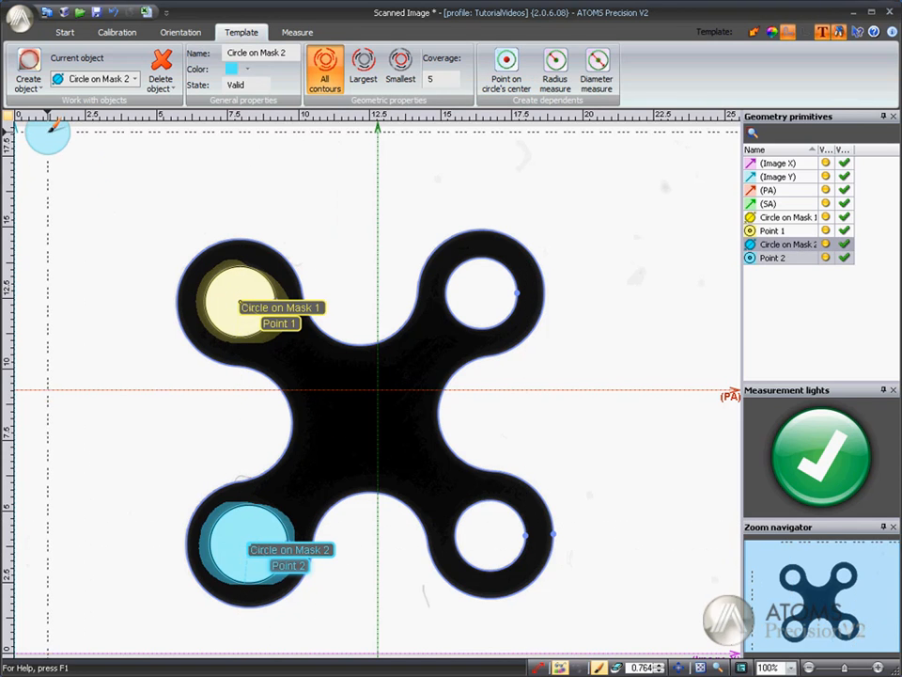
# Step: Create a mask circle on the part's lower-right hole and add a point at its center
pyautogui.click(28, 68)
pyautogui.moveTo(478, 524)
pyautogui.mouseDown()
pyautogui.moveTo(469, 558)
pyautogui.moveTo(492, 518)
pyautogui.moveTo(486, 512)
pyautogui.mouseUp()
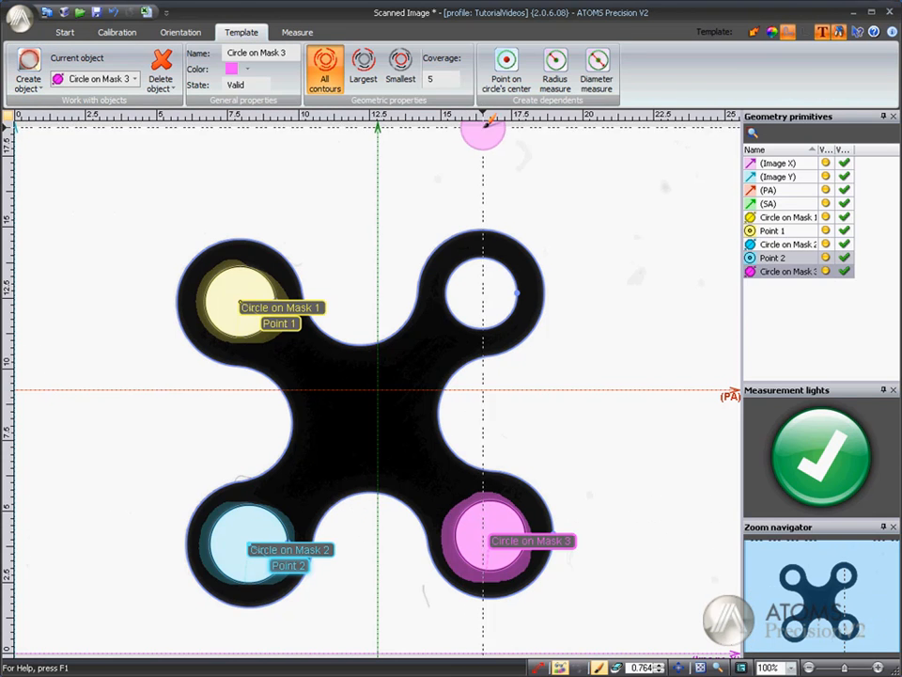
pyautogui.click(505, 75)
# Step: Create a mask circle on the part's upper-right hole and add a point at its center
pyautogui.click(38, 66)
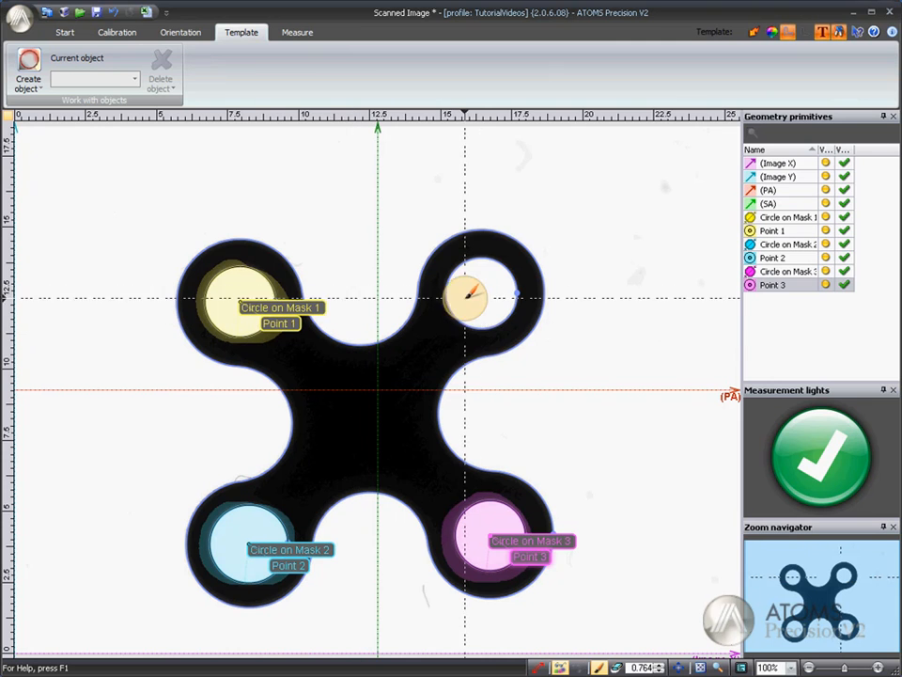
pyautogui.moveTo(467, 298)
pyautogui.mouseDown()
pyautogui.moveTo(511, 286)
pyautogui.moveTo(498, 291)
pyautogui.mouseUp()
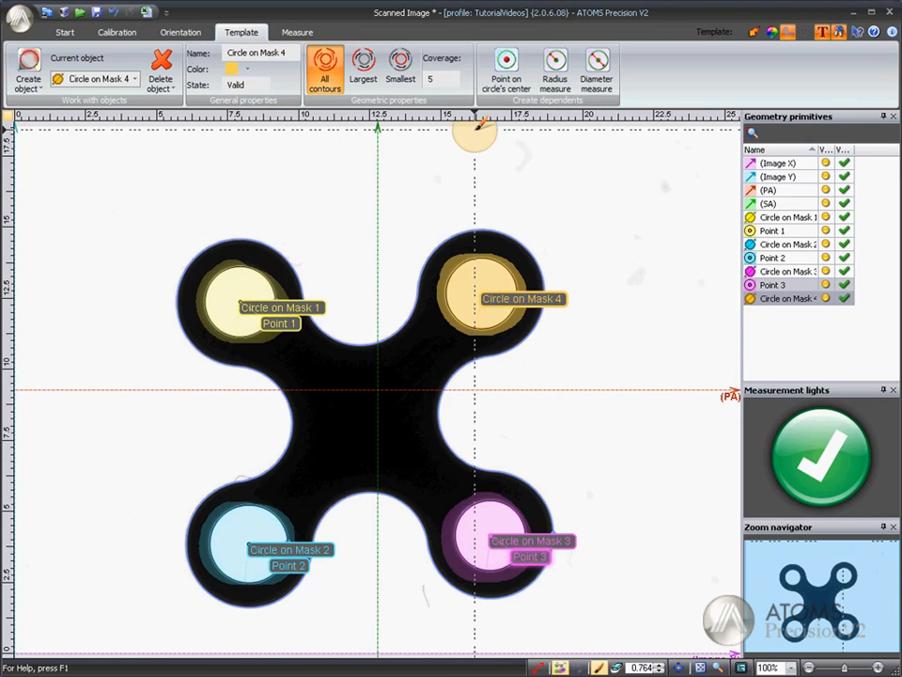
pyautogui.click(505, 75)
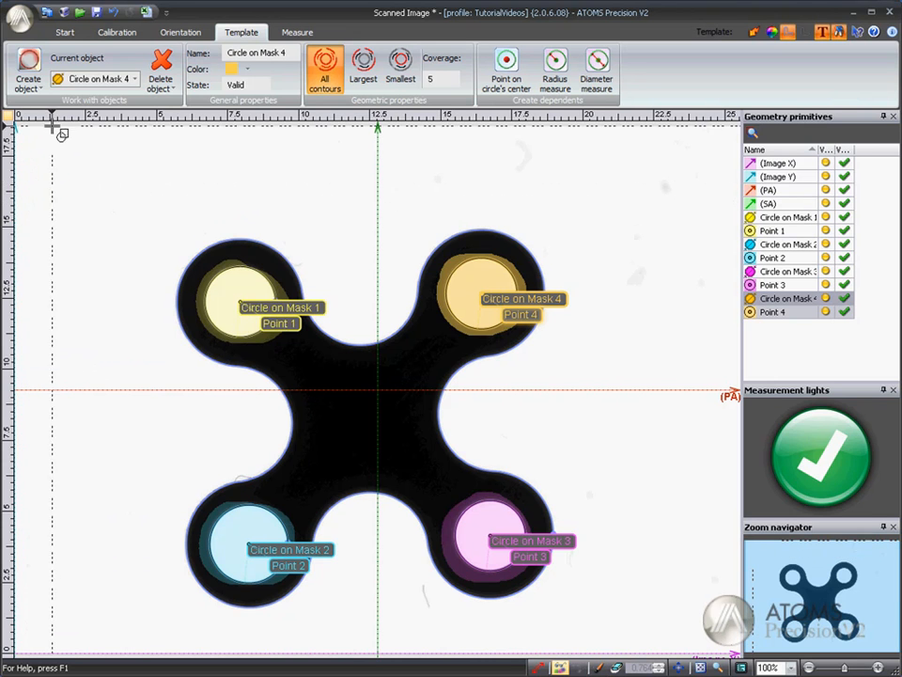
# Step: Create a two-point circle centered on Point 1 and passing through Point 4
pyautogui.click(28, 82)
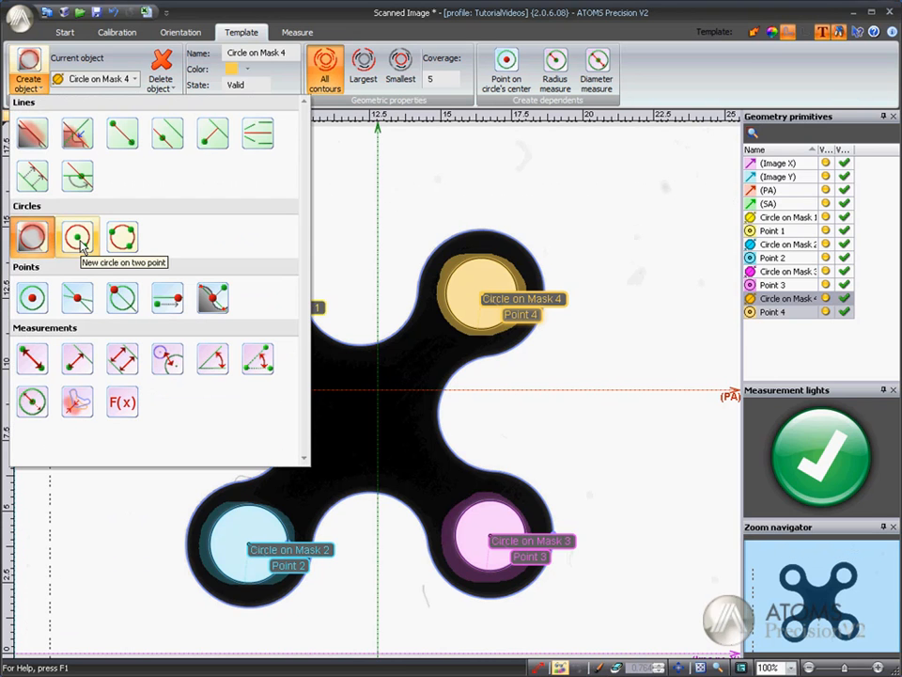
pyautogui.click(78, 239)
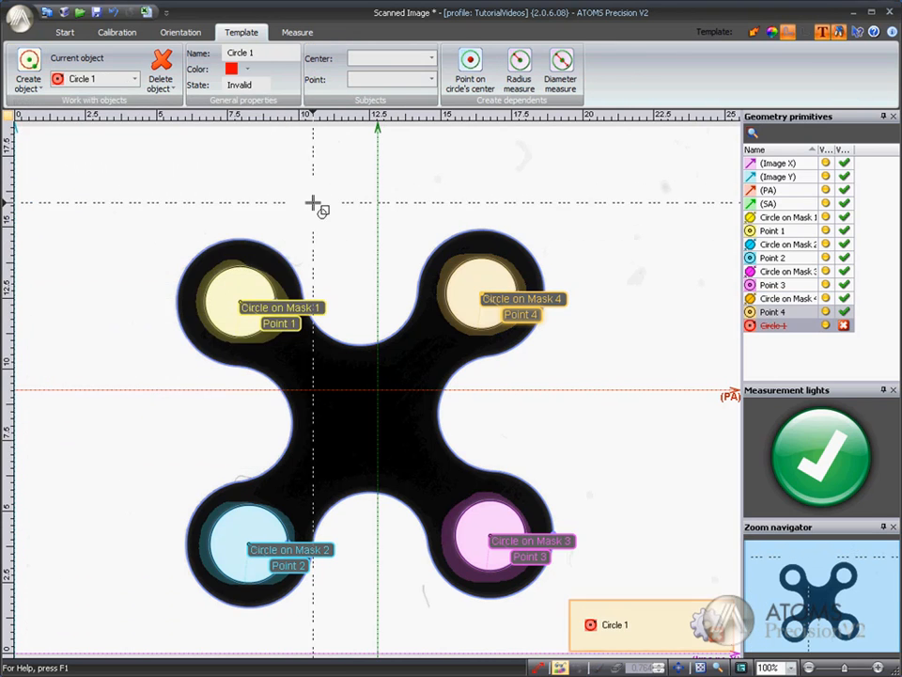
pyautogui.click(431, 58)
pyautogui.click(368, 86)
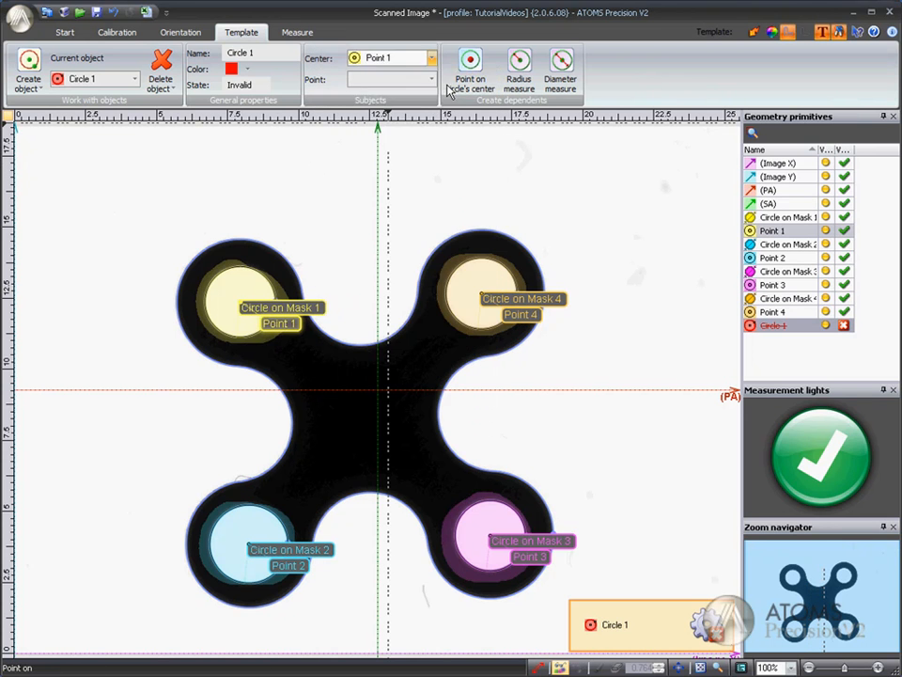
pyautogui.click(431, 79)
pyautogui.click(396, 155)
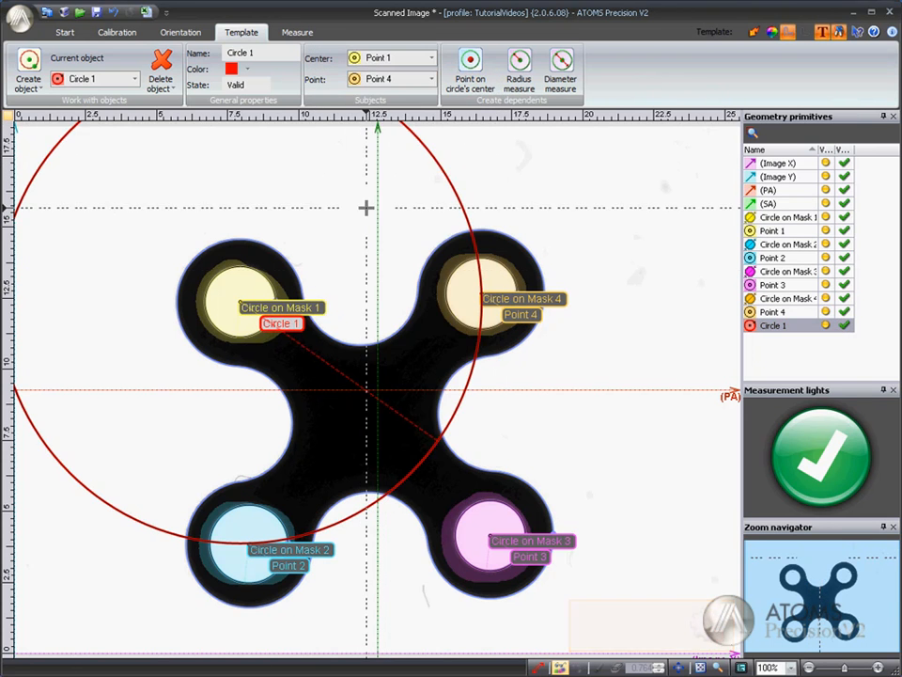
pyautogui.scroll(-3, 366, 207)
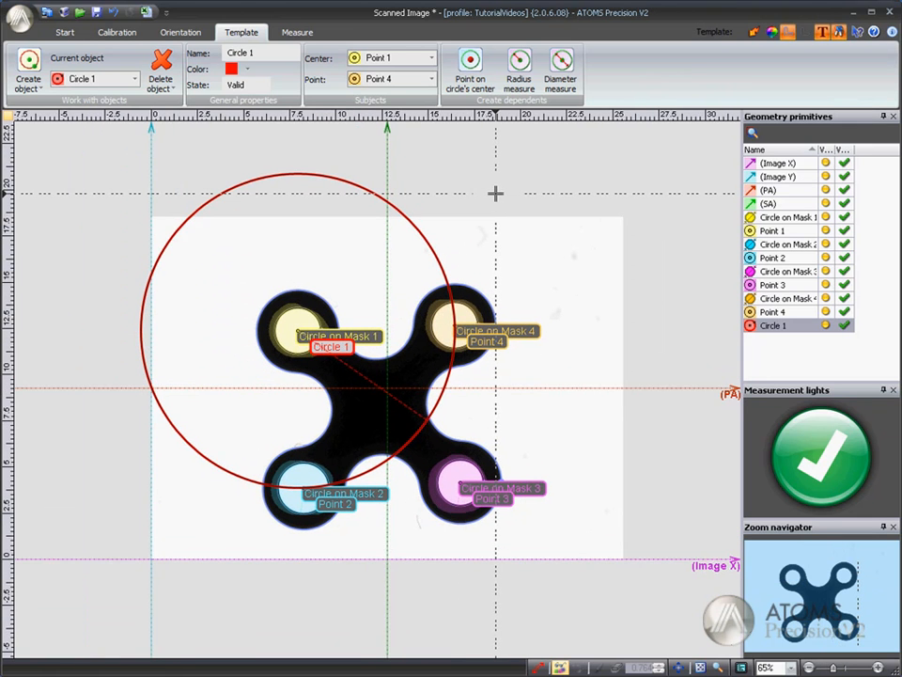
pyautogui.scroll(1, 496, 193)
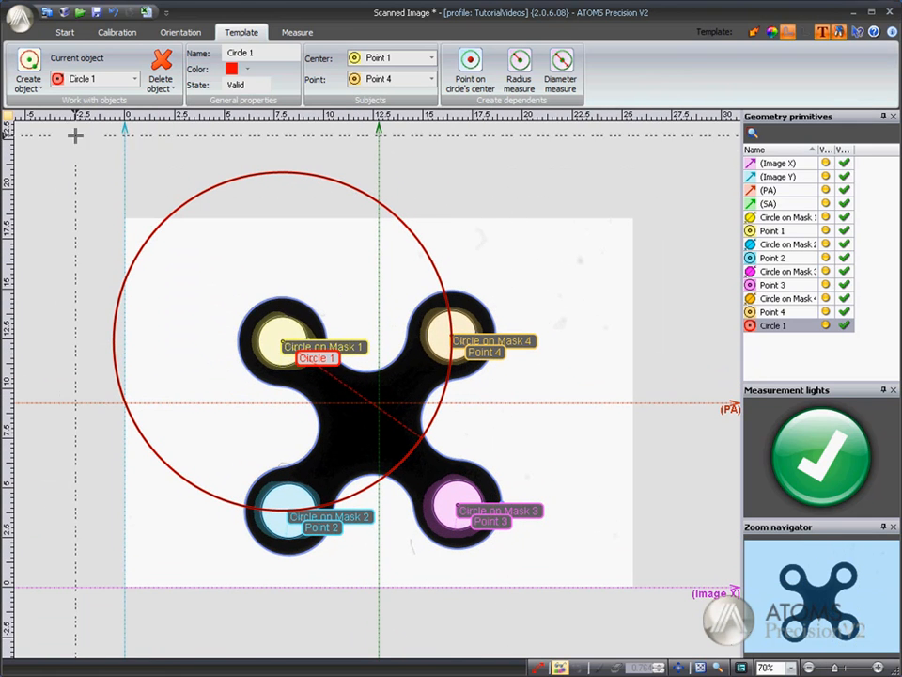
# Step: Create a three-point circle passing through Point 1, Point 2 and Point 3
pyautogui.click(36, 88)
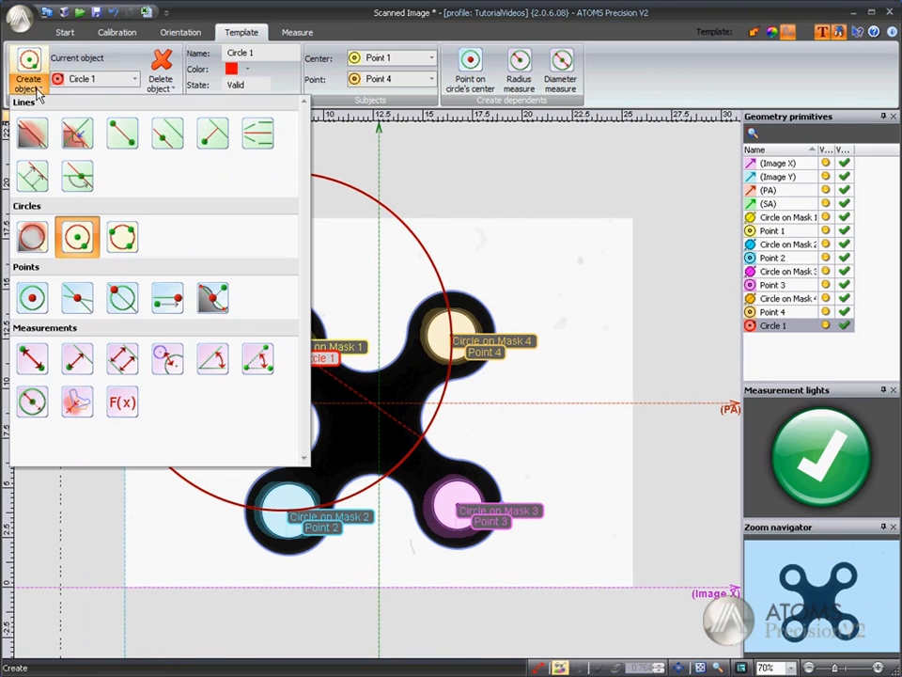
pyautogui.click(121, 237)
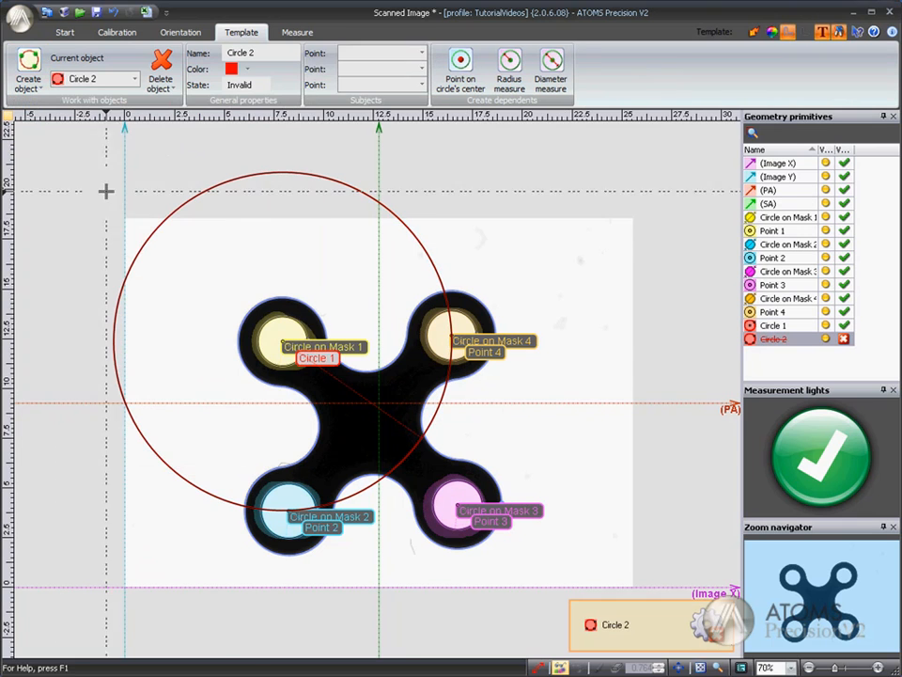
pyautogui.click(422, 53)
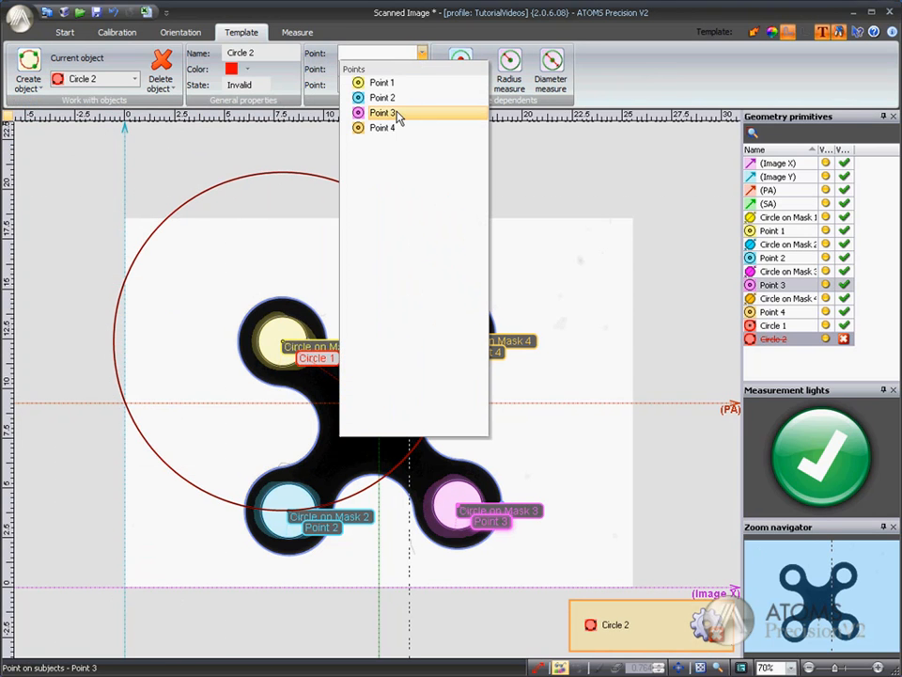
pyautogui.click(392, 83)
pyautogui.click(422, 69)
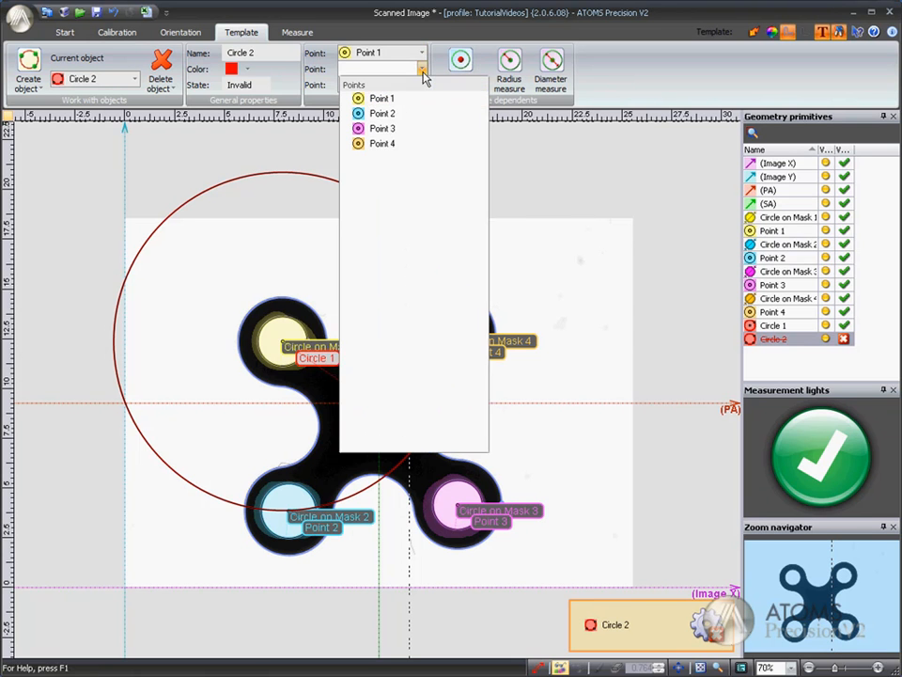
pyautogui.click(389, 115)
pyautogui.click(422, 85)
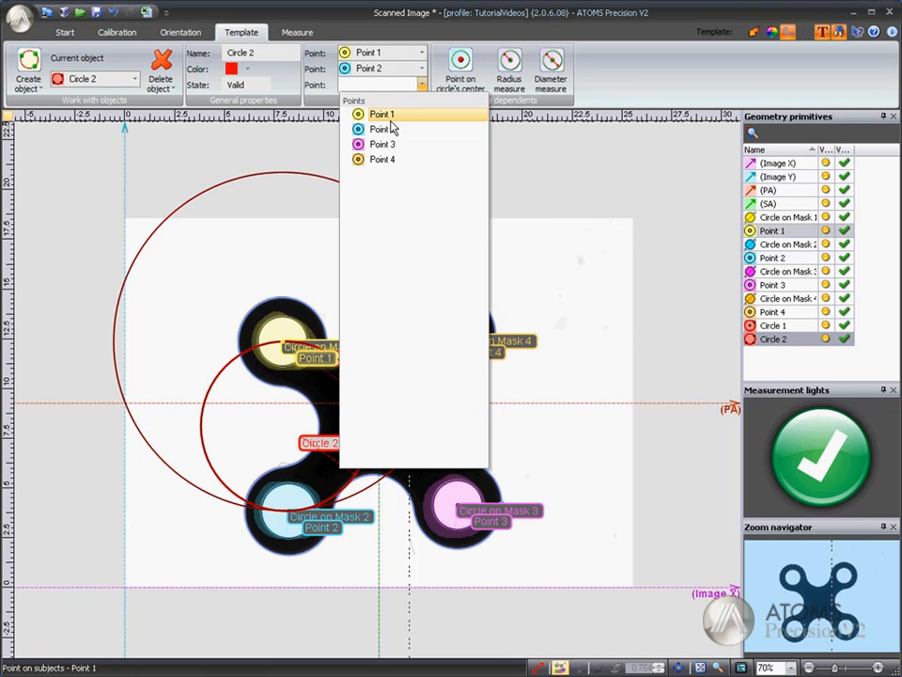
pyautogui.click(391, 145)
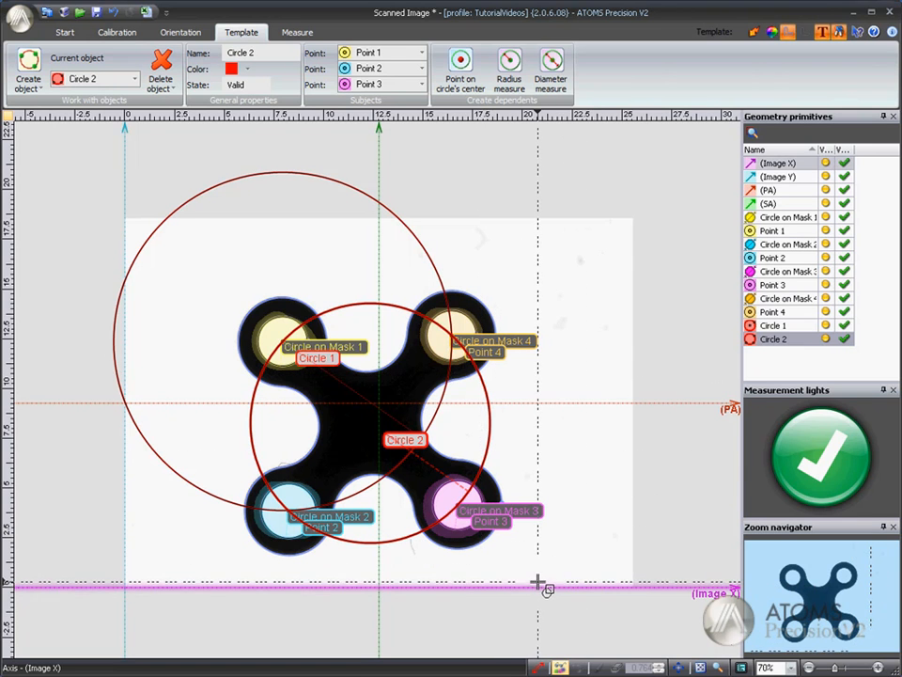
pyautogui.scroll(1, 535, 577)
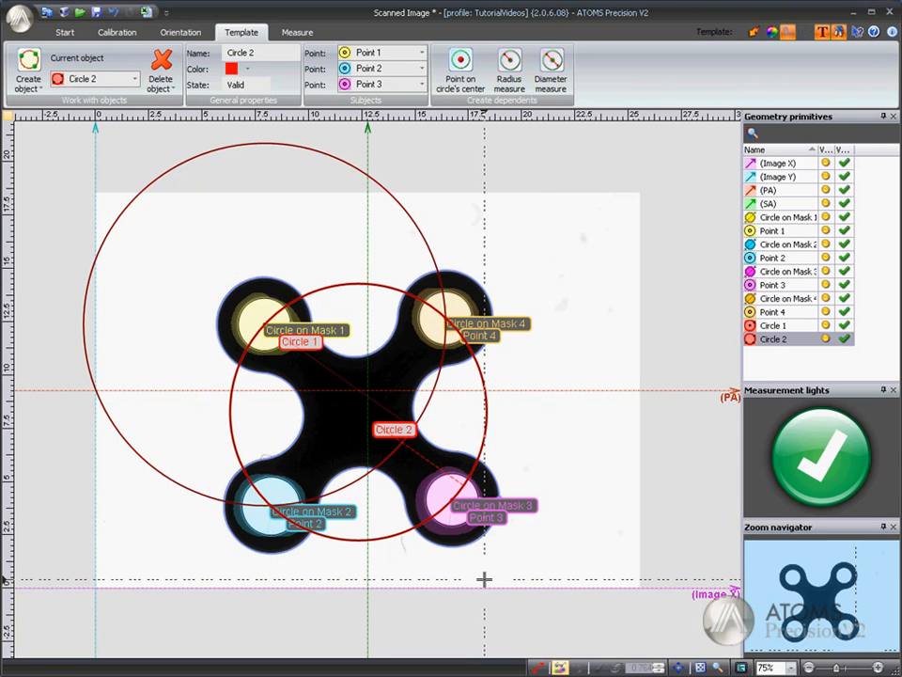
# Step: Move the Circle on Mask 4 label up and away from the upper-right hole, and switch the object name labels on
pyautogui.moveTo(453, 322); pyautogui.dragTo(549, 266)
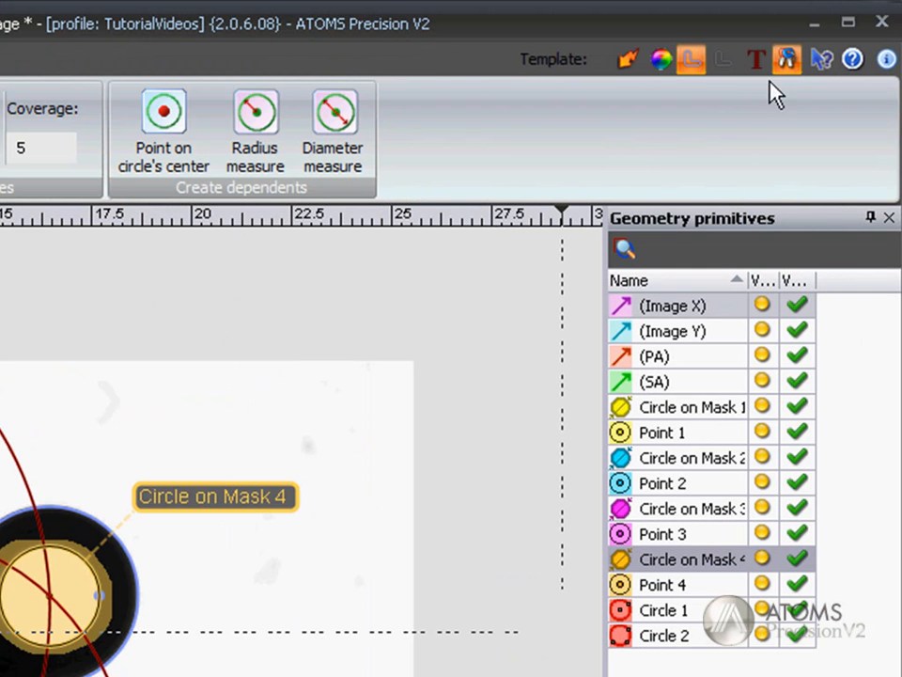
pyautogui.click(755, 60)
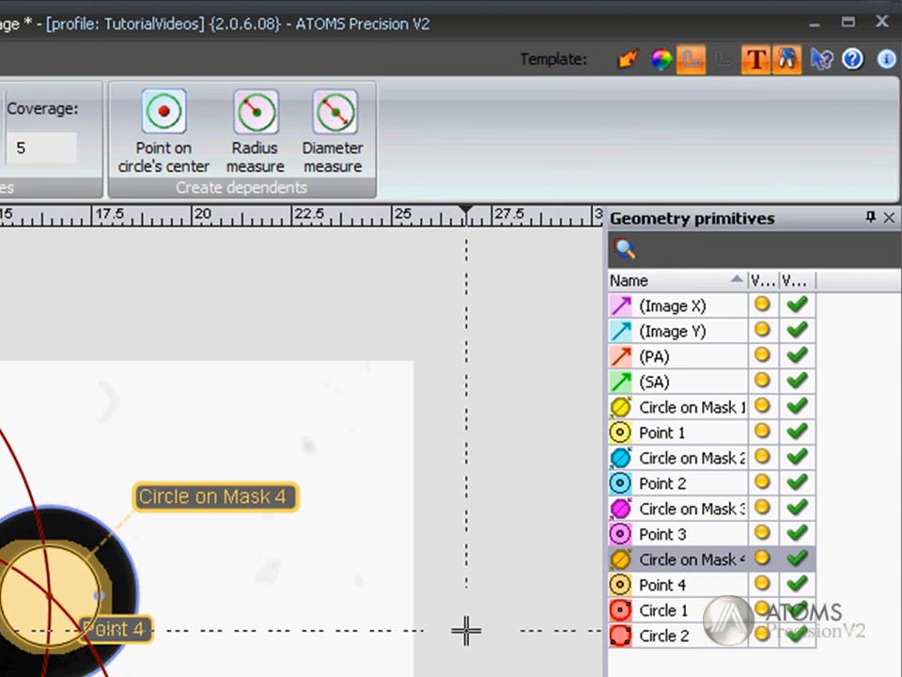
# Step: Hide Circle 2 and Circle 1 in the image, and show both circles again
pyautogui.click(760, 638)
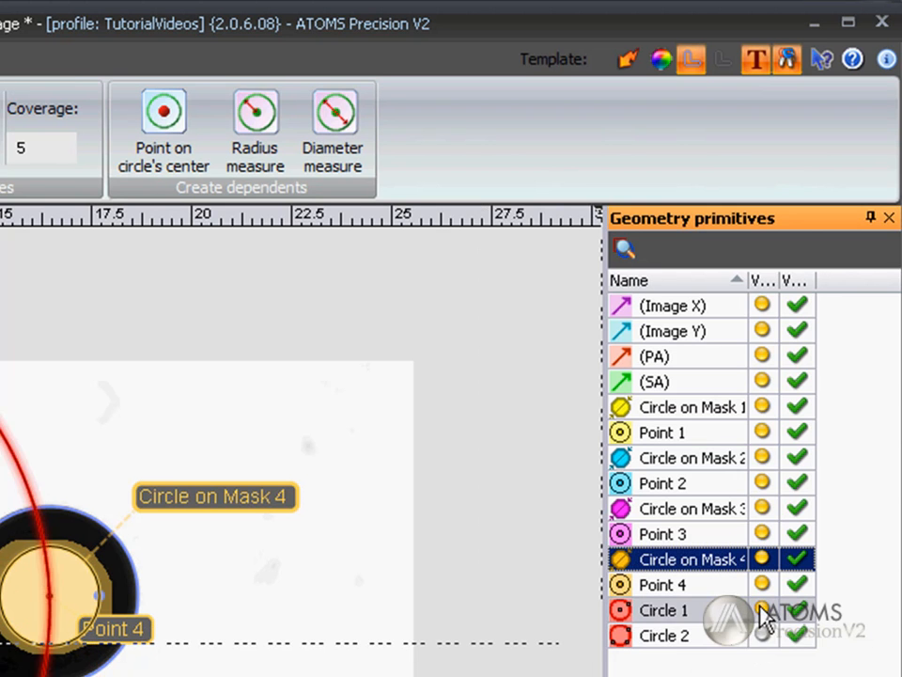
pyautogui.click(760, 610)
pyautogui.click(762, 635)
pyautogui.click(760, 610)
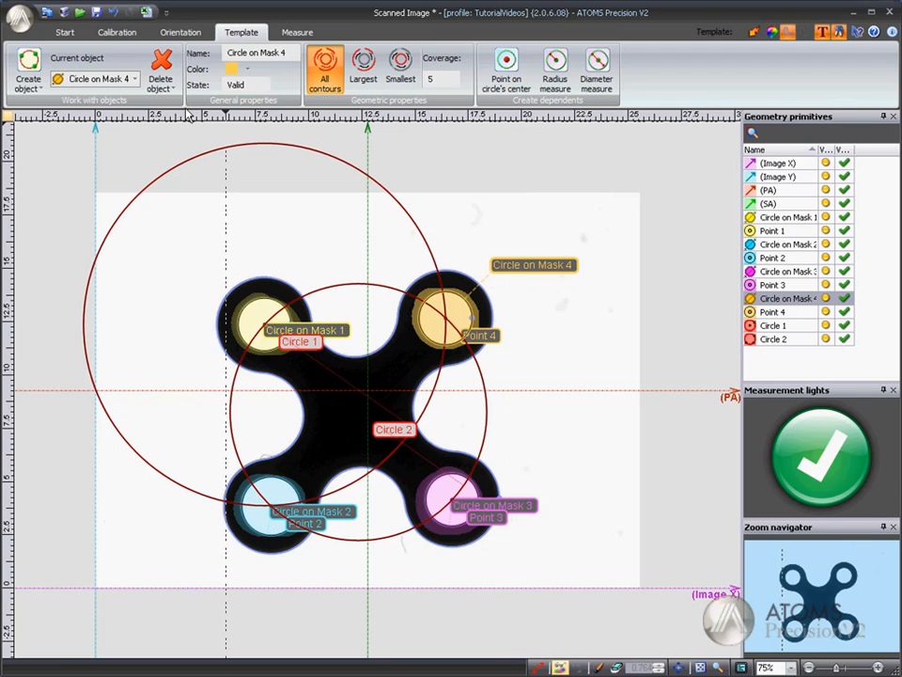
pyautogui.click(172, 87)
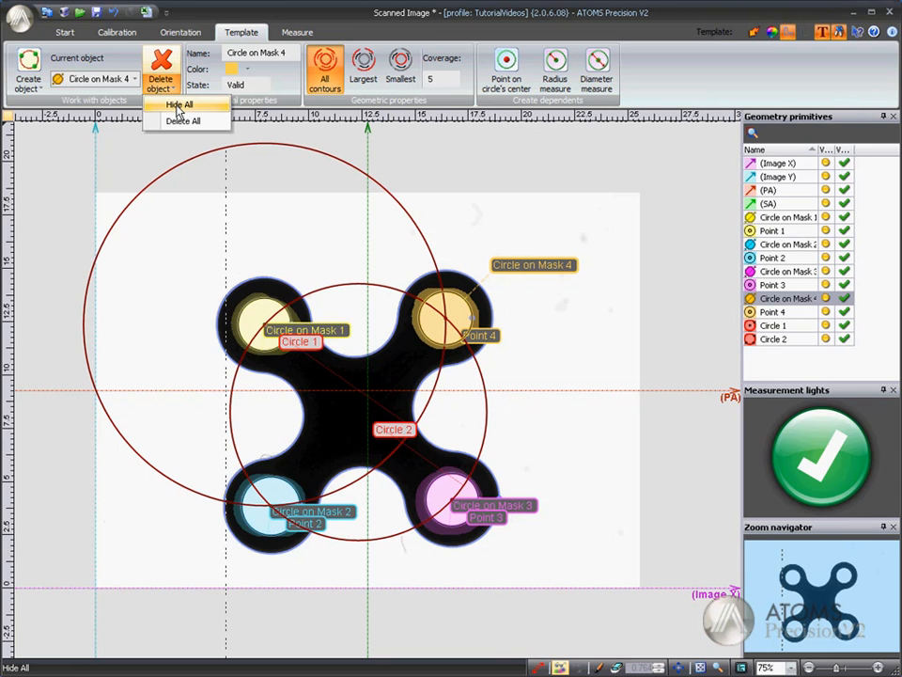
pyautogui.click(138, 145)
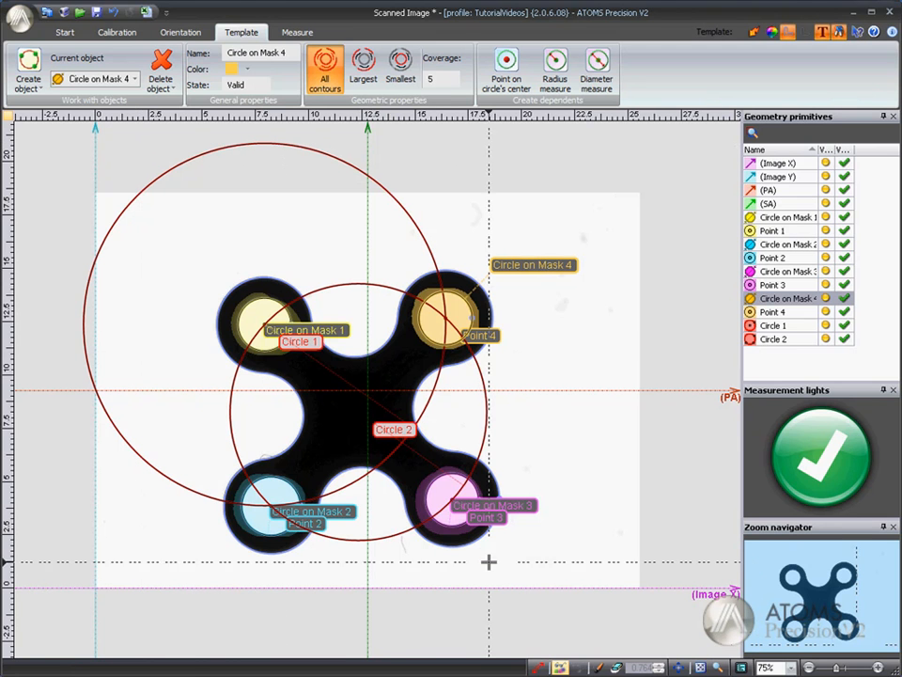
# Step: Hide the masks of the unselected circles in the image, and show them again
pyautogui.click(562, 667)
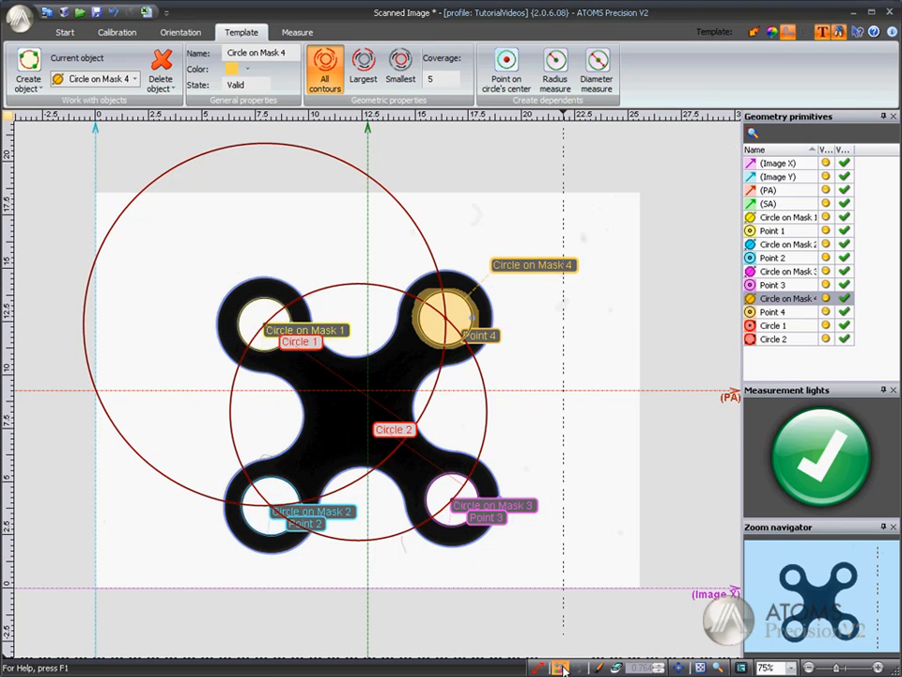
pyautogui.click(561, 667)
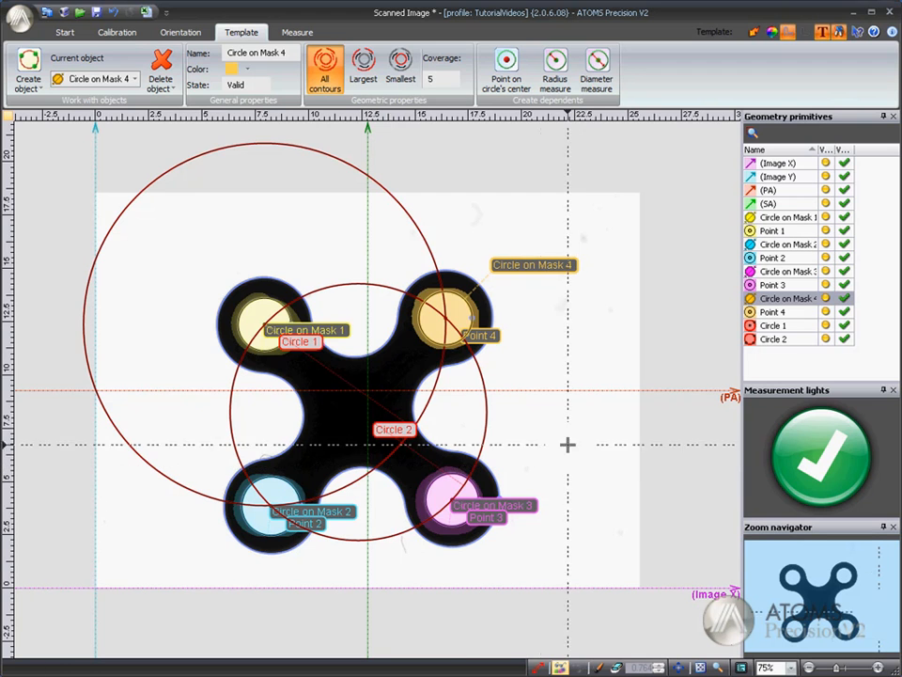
# Step: Delete Circle 1, the large circle centered on the upper-left hole
pyautogui.click(418, 218)
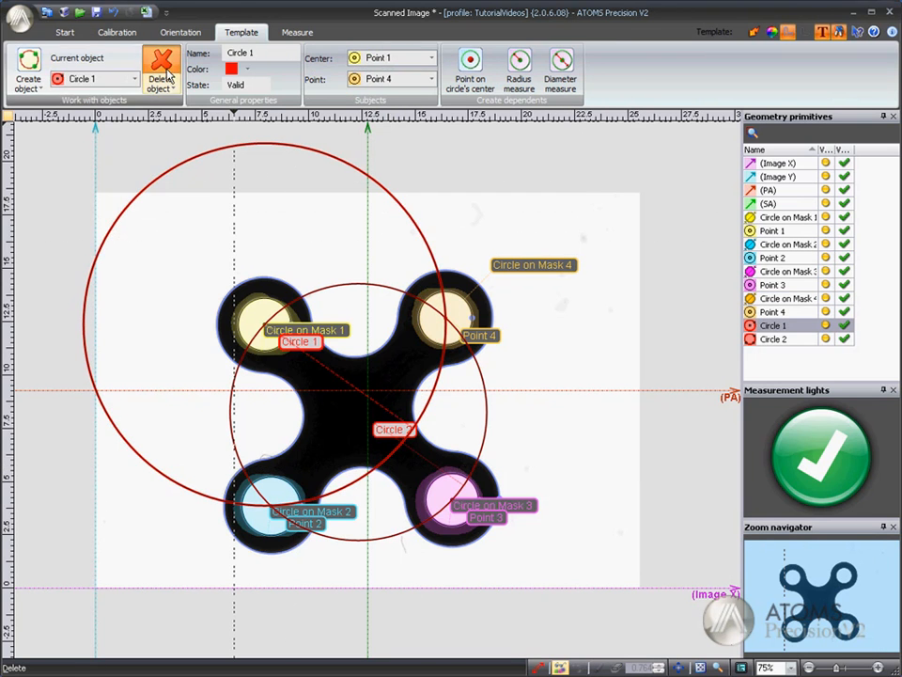
pyautogui.click(161, 68)
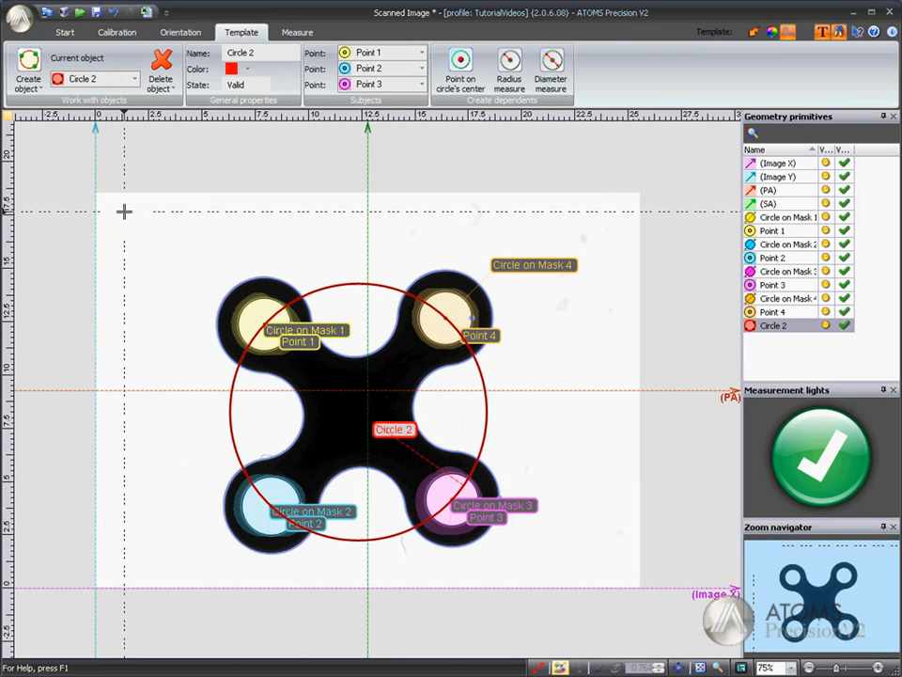
pyautogui.click(161, 87)
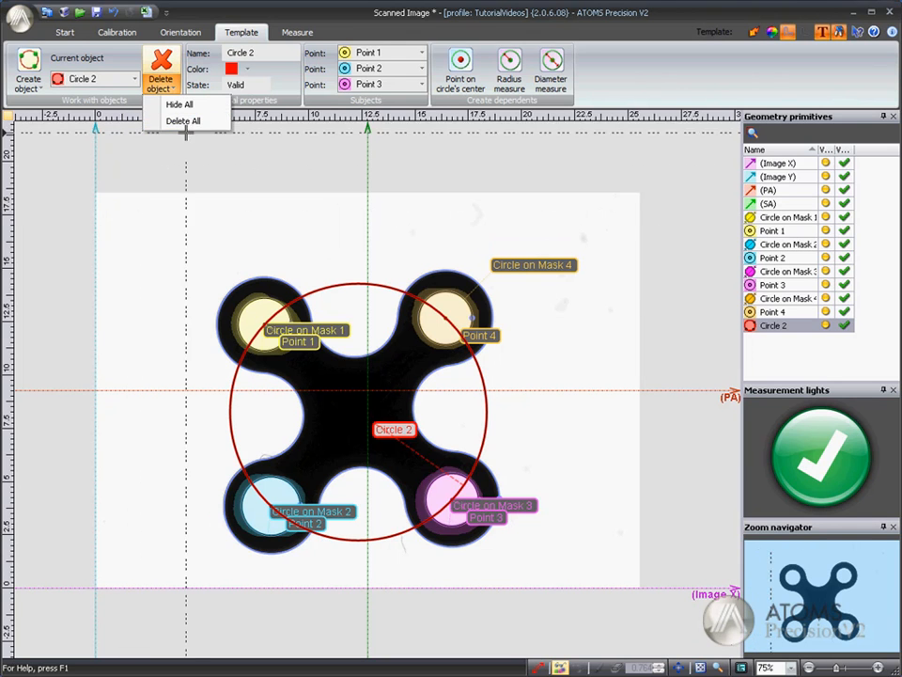
pyautogui.click(196, 169)
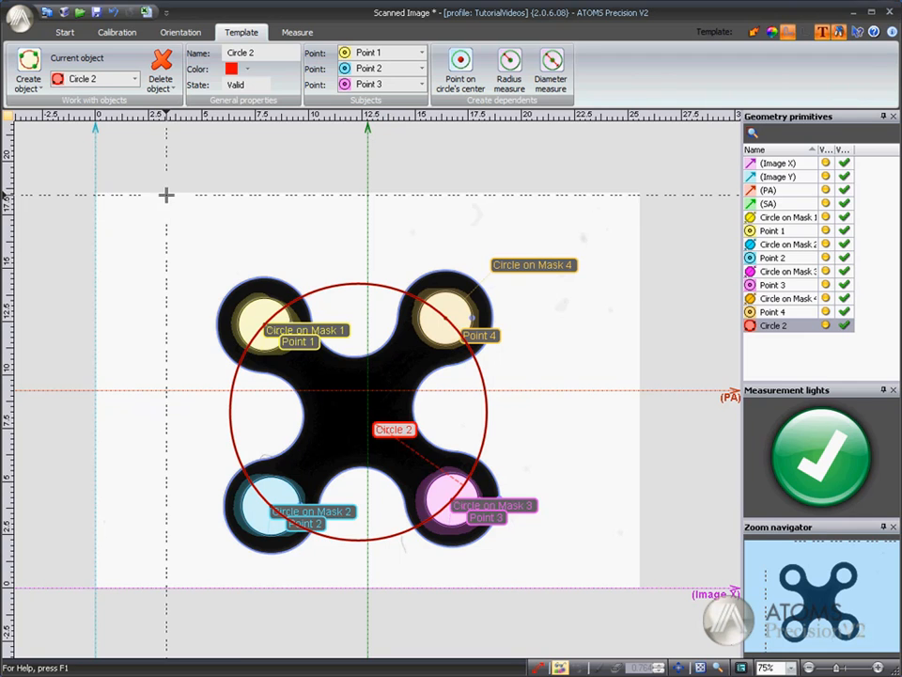
# Step: Change the color of Circle 2 to orange
pyautogui.click(249, 75)
pyautogui.click(246, 116)
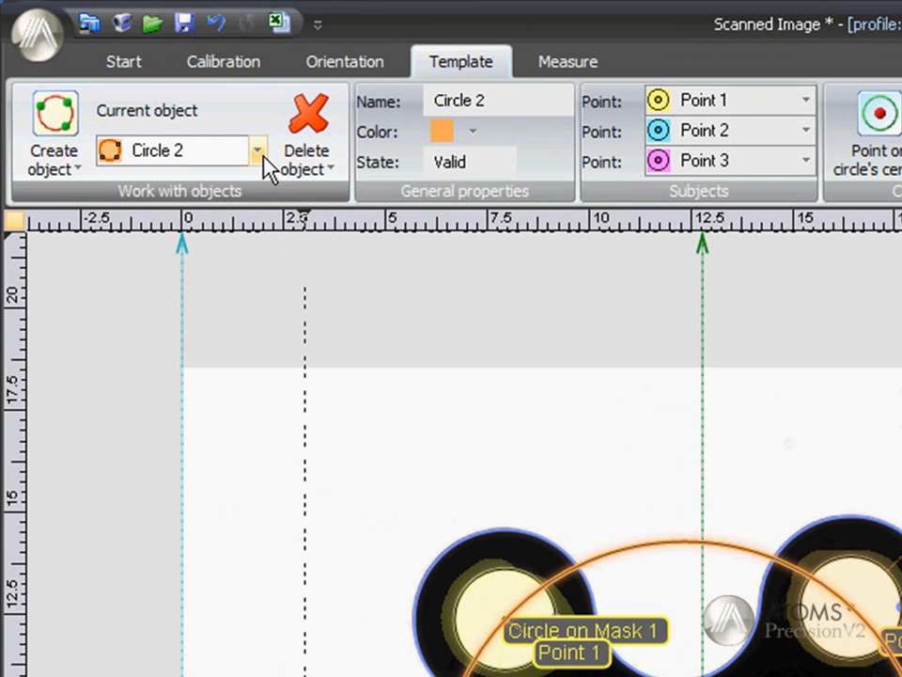
pyautogui.click(134, 79)
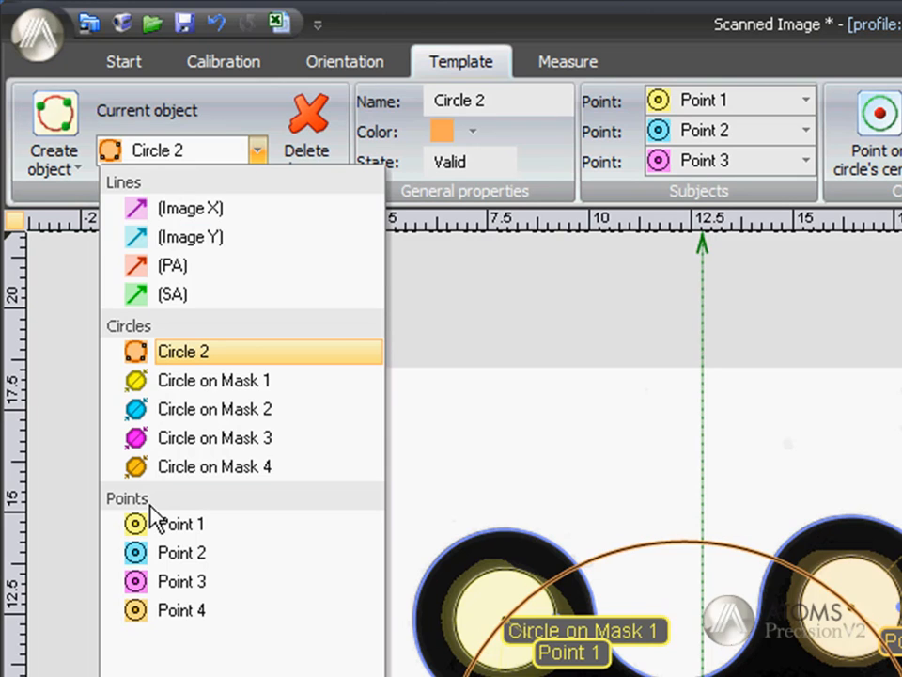
pyautogui.click(564, 417)
# Step: Select Circle on Mask 1 at the upper-left hole and switch from the mask brush to the eraser
pyautogui.scroll(1, 470, 661)
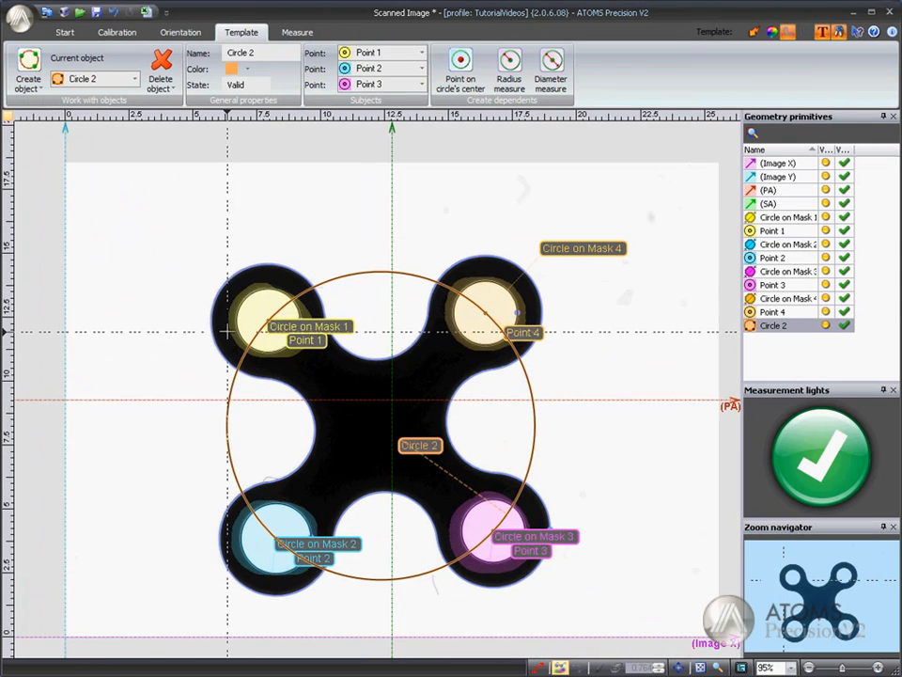
pyautogui.scroll(1, 227, 330)
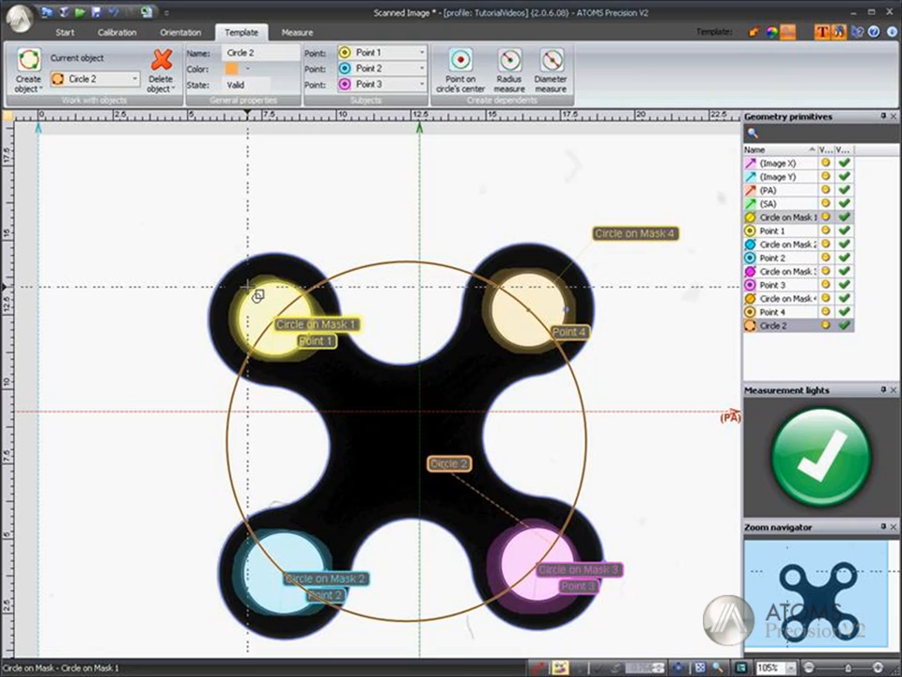
pyautogui.click(248, 286)
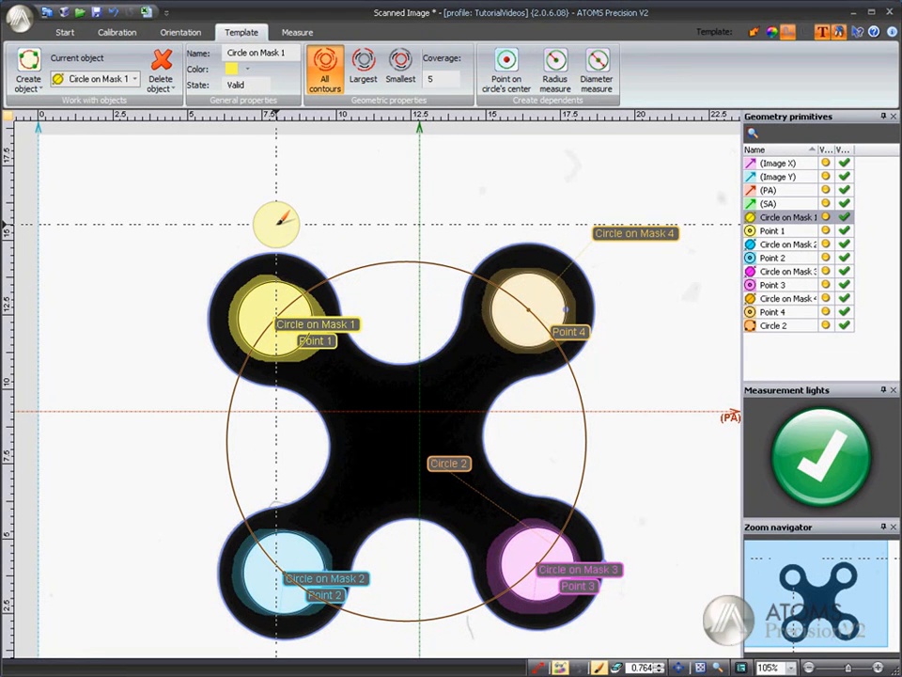
pyautogui.press('e')
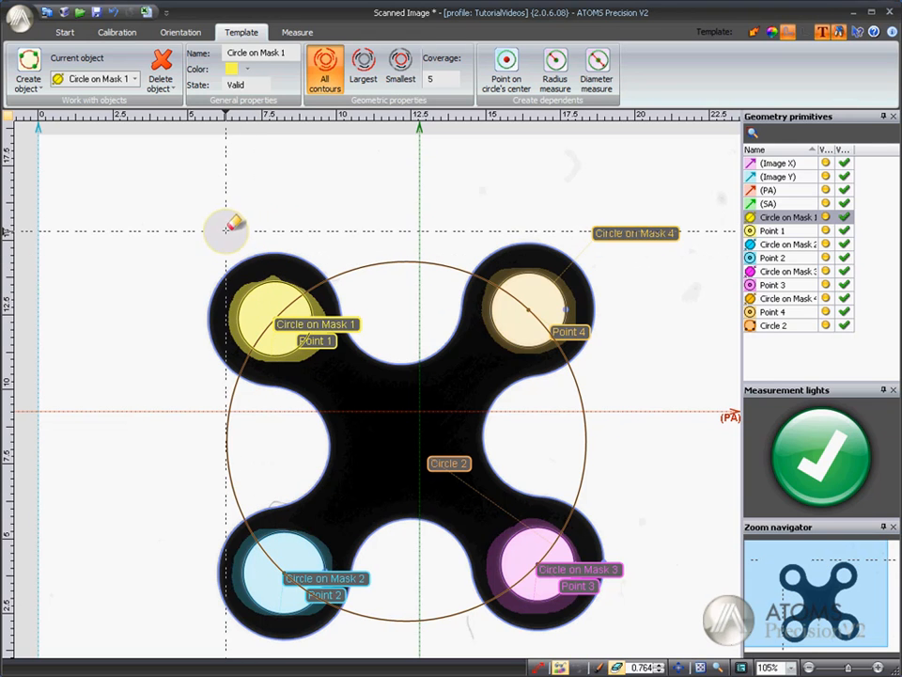
pyautogui.scroll(-2, 225, 230)
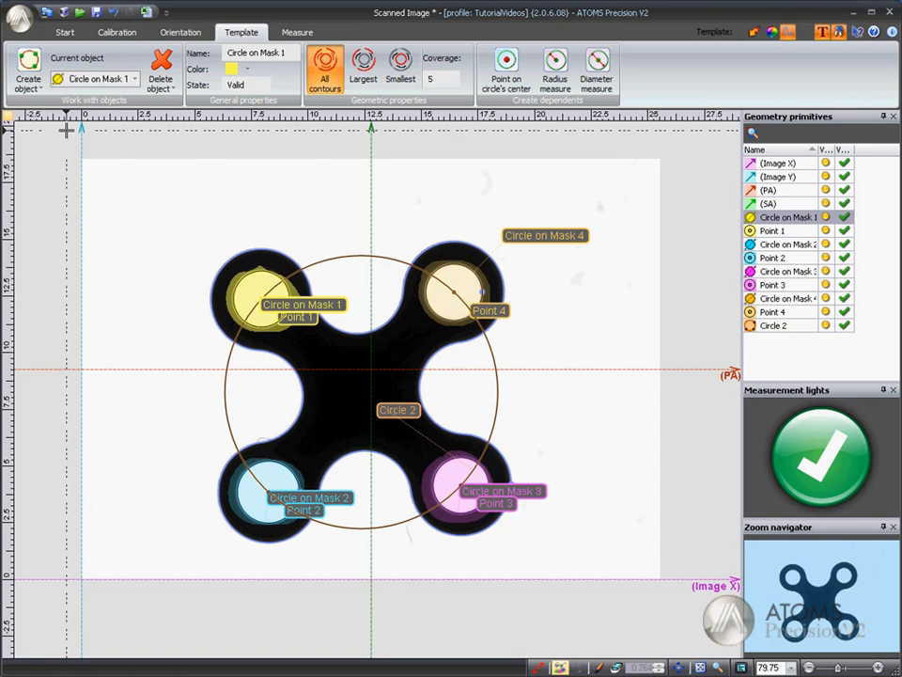
# Step: Create a two-point line from Point 1 to Point 2
pyautogui.click(41, 89)
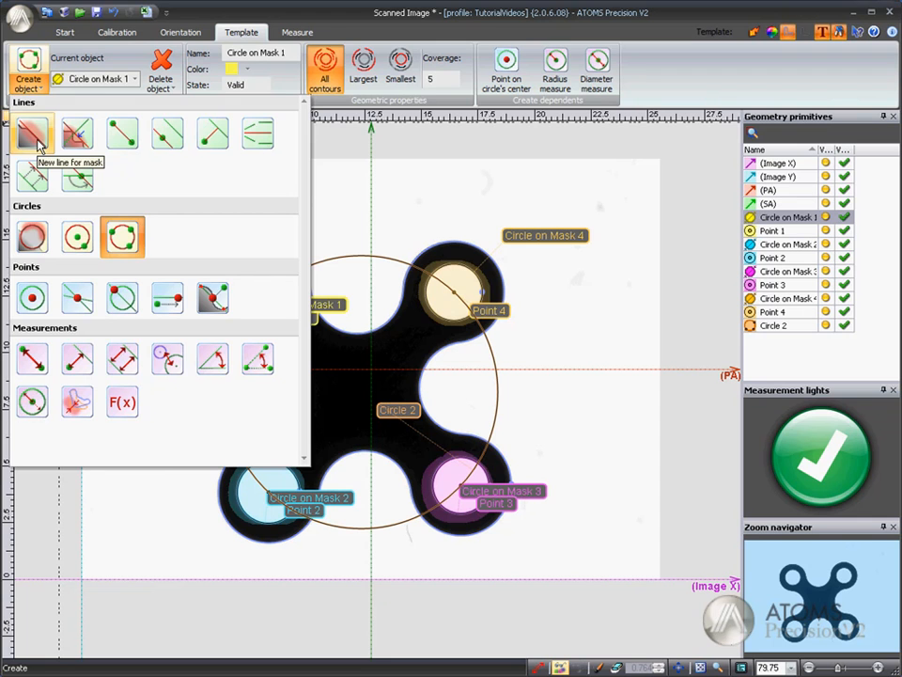
pyautogui.click(121, 134)
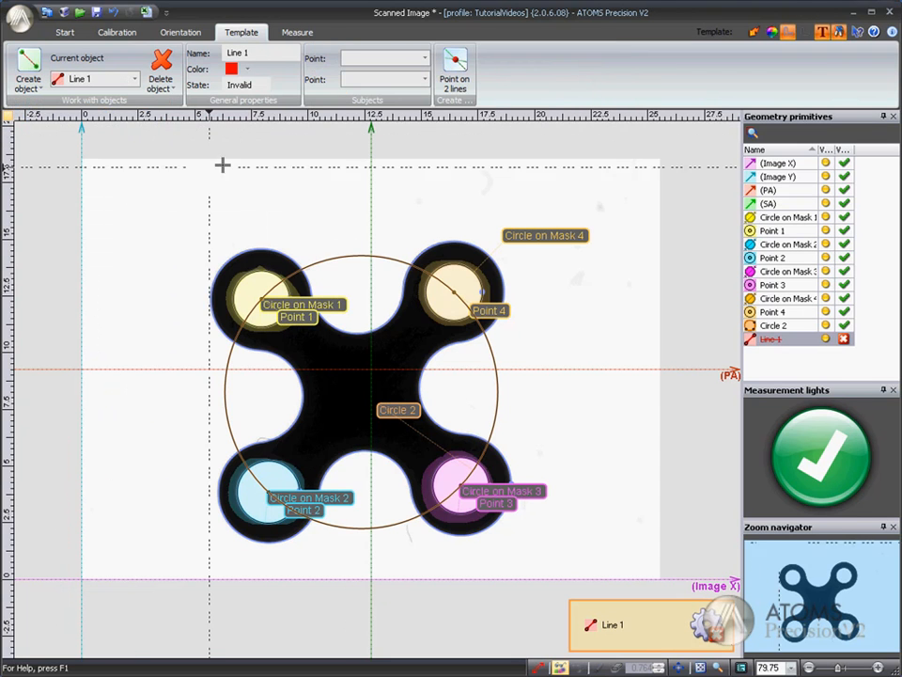
pyautogui.click(424, 58)
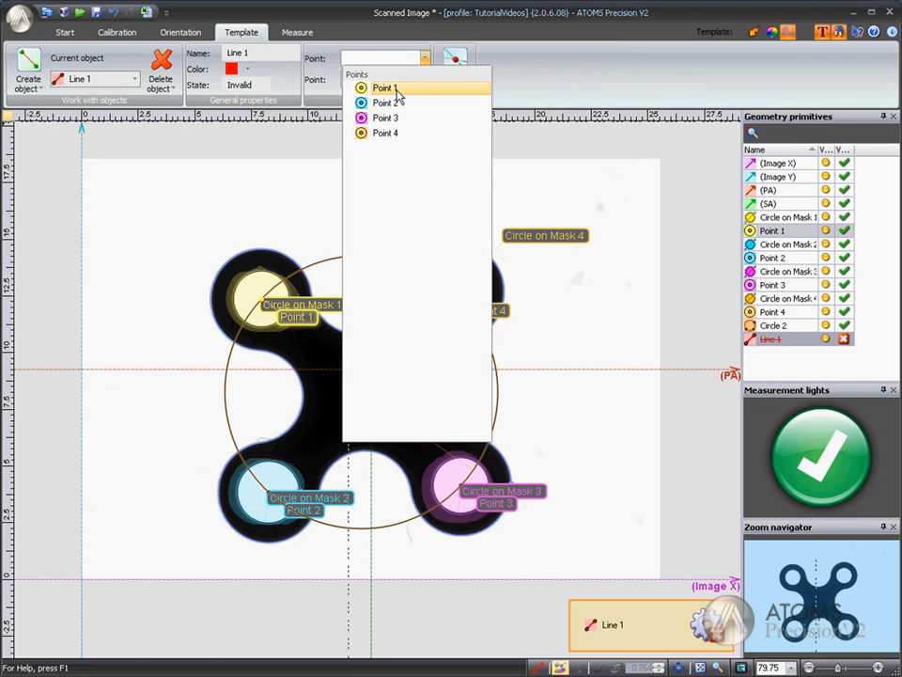
pyautogui.click(395, 89)
pyautogui.click(424, 79)
pyautogui.click(398, 123)
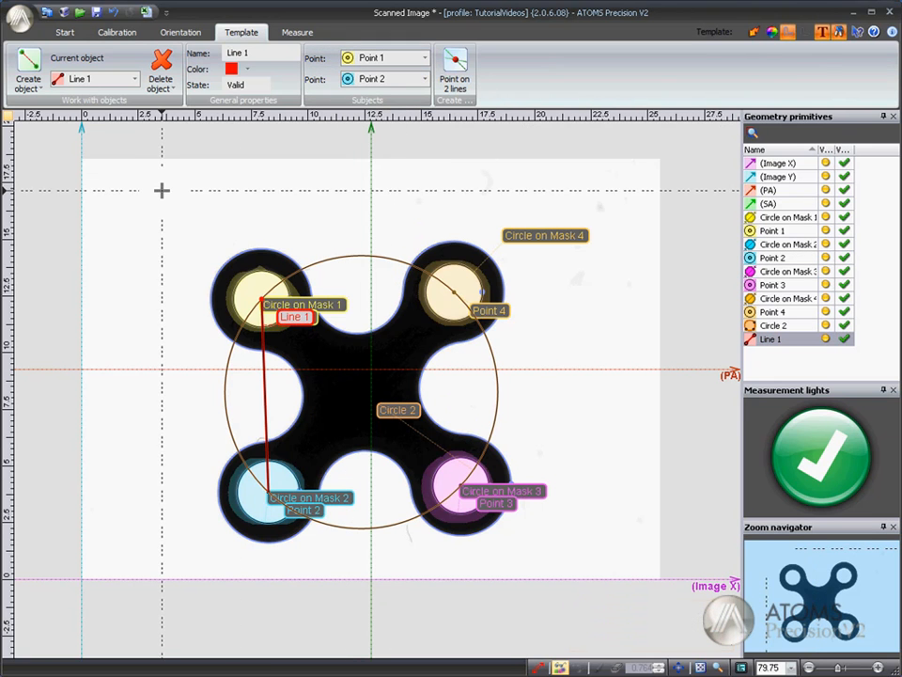
# Step: Create another two-point line from Point 2 to Point 3, and switch the object name labels off
pyautogui.click(33, 61)
pyautogui.click(424, 58)
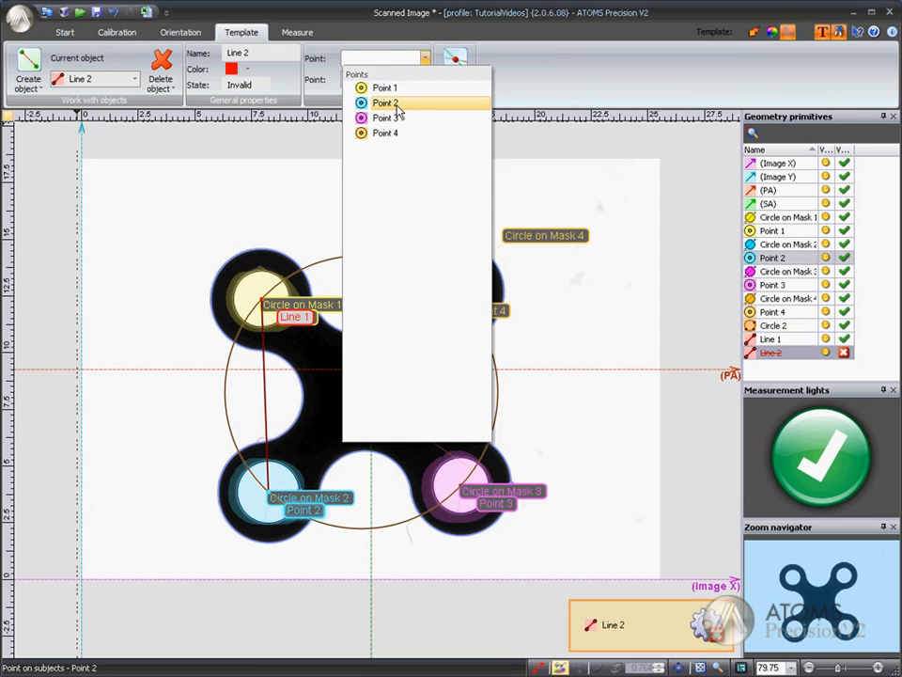
pyautogui.click(398, 104)
pyautogui.click(414, 79)
pyautogui.click(390, 139)
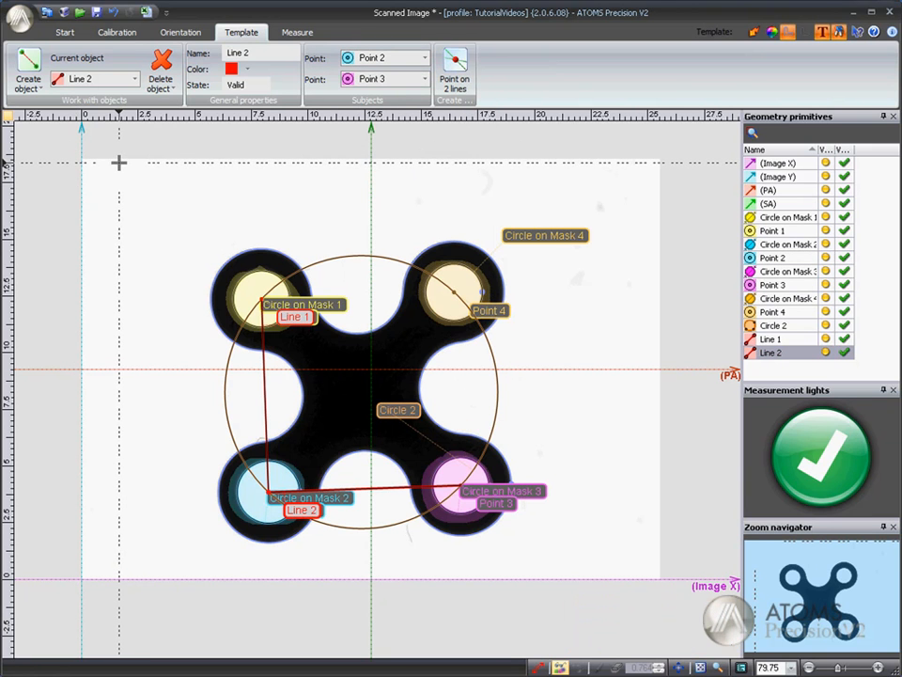
pyautogui.click(823, 32)
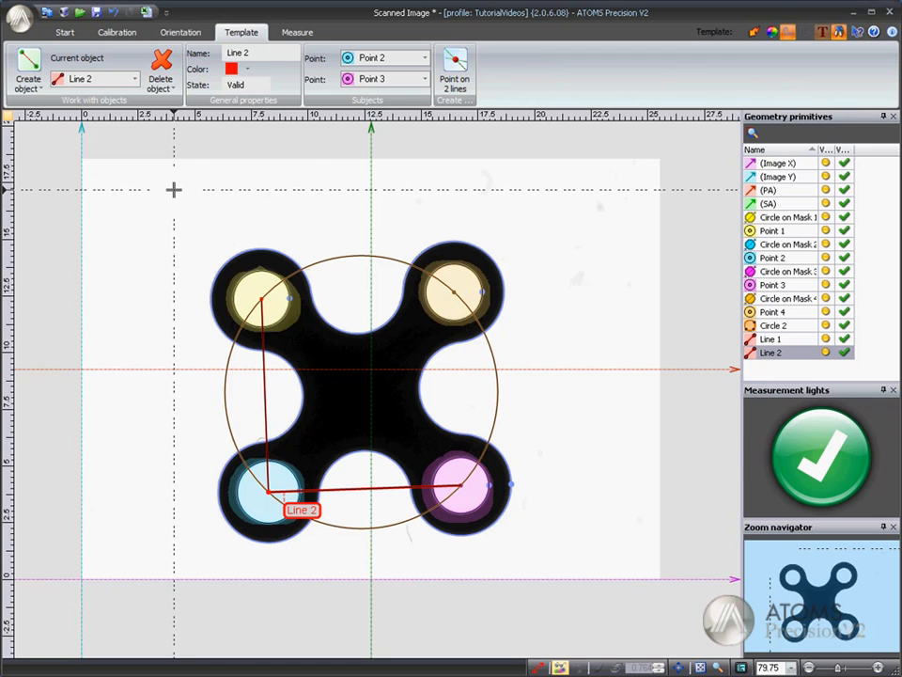
# Step: Create a perpendicular line from Point 4 to Line 2
pyautogui.click(28, 82)
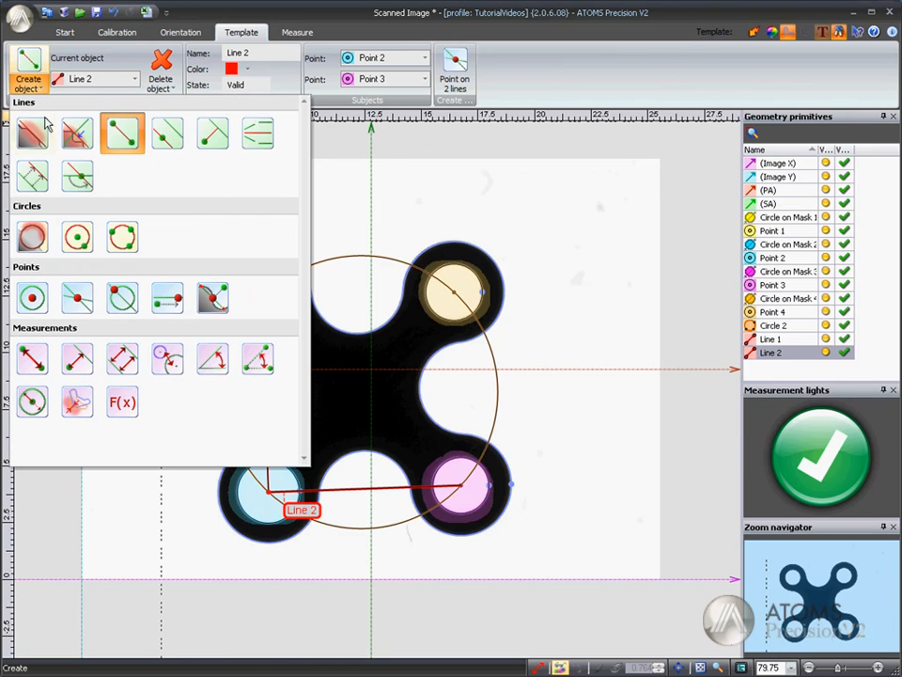
pyautogui.click(211, 135)
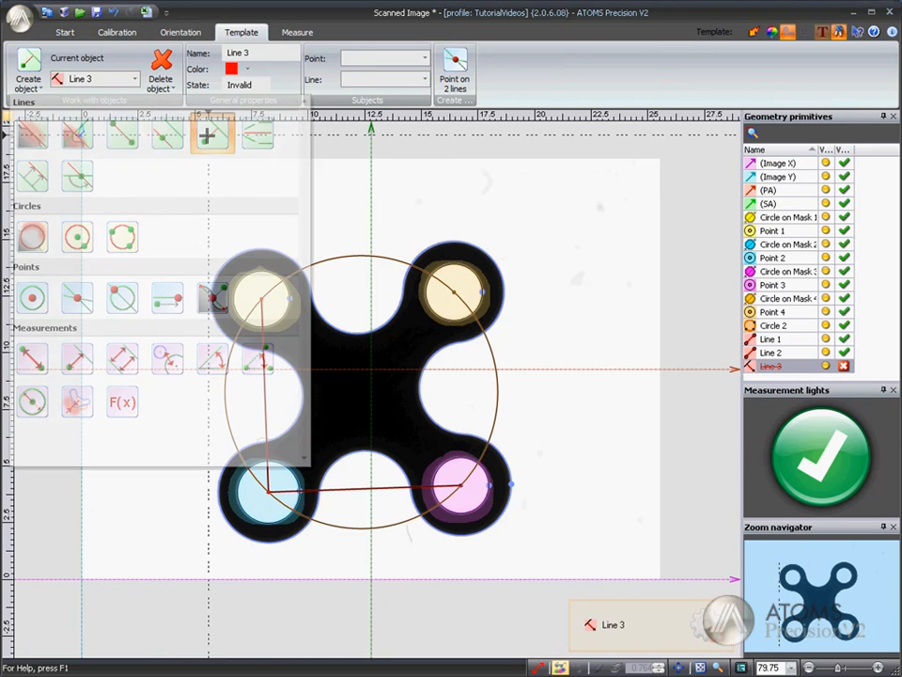
pyautogui.click(423, 58)
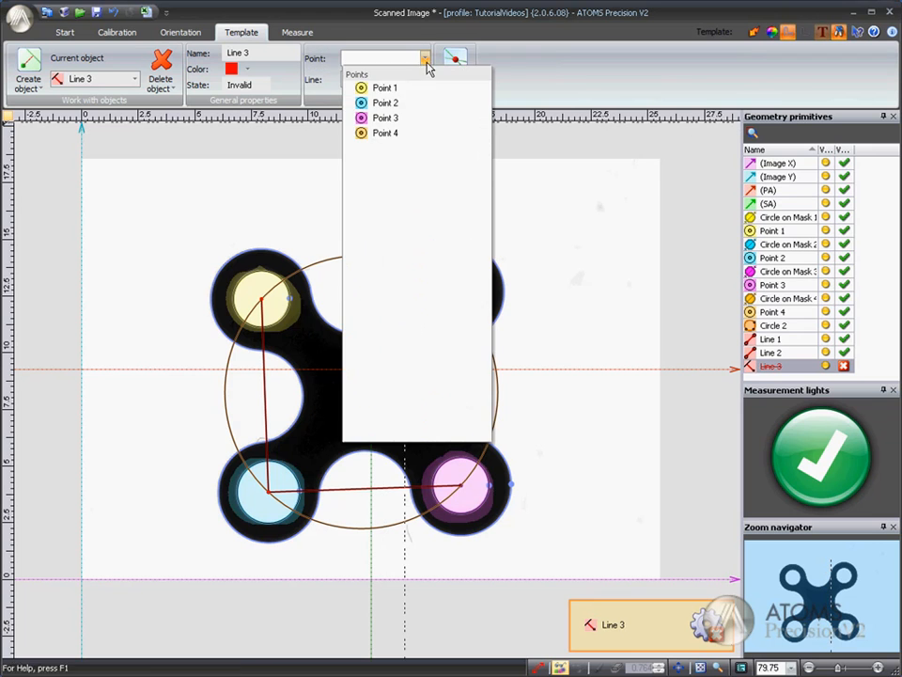
pyautogui.click(393, 132)
pyautogui.click(424, 79)
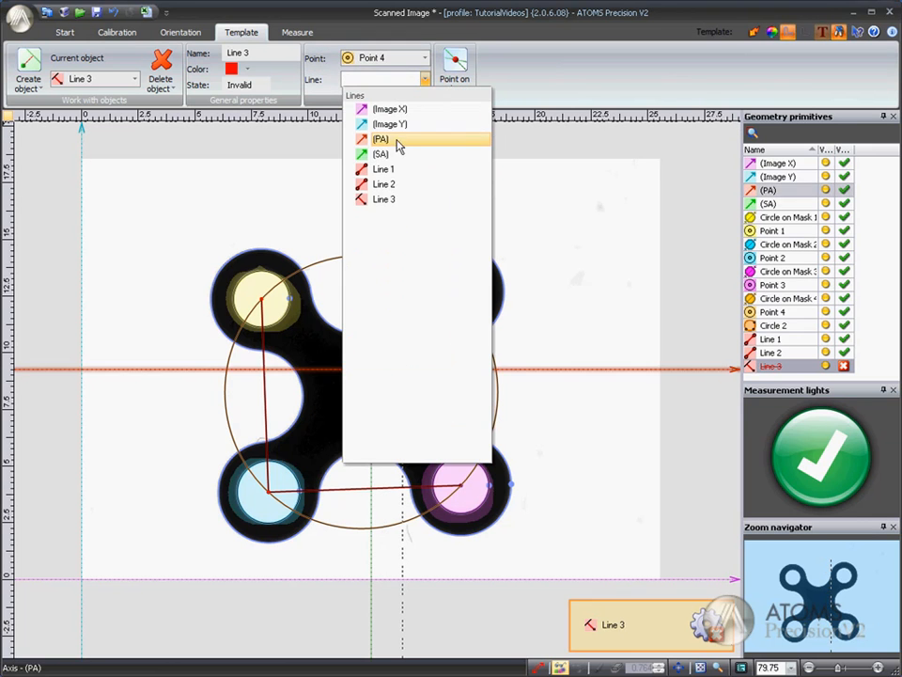
pyautogui.click(395, 185)
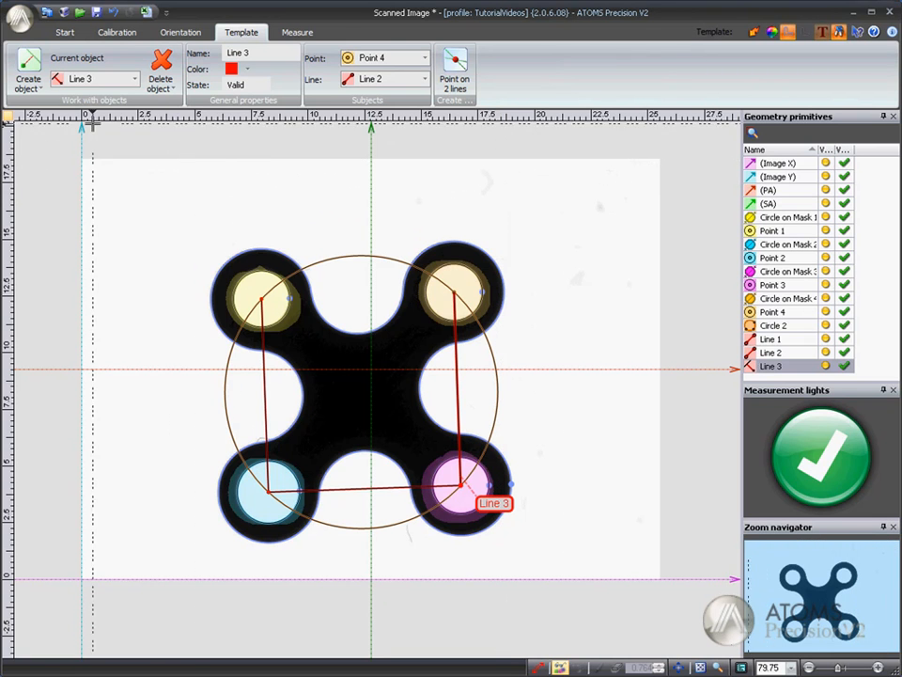
# Step: Create a line through Point 4 parallel to Line 2
pyautogui.click(28, 82)
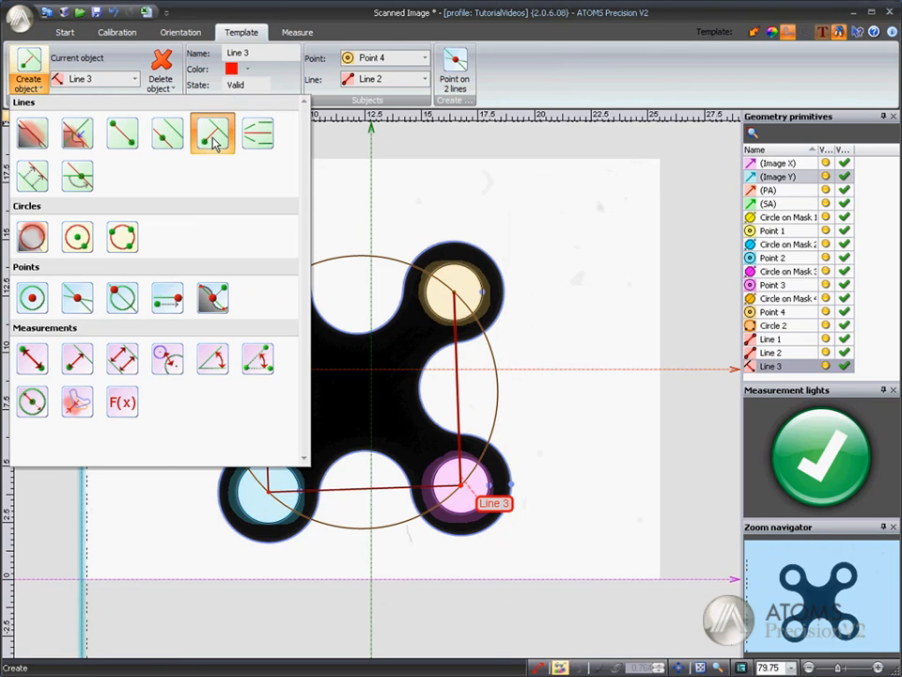
pyautogui.click(168, 139)
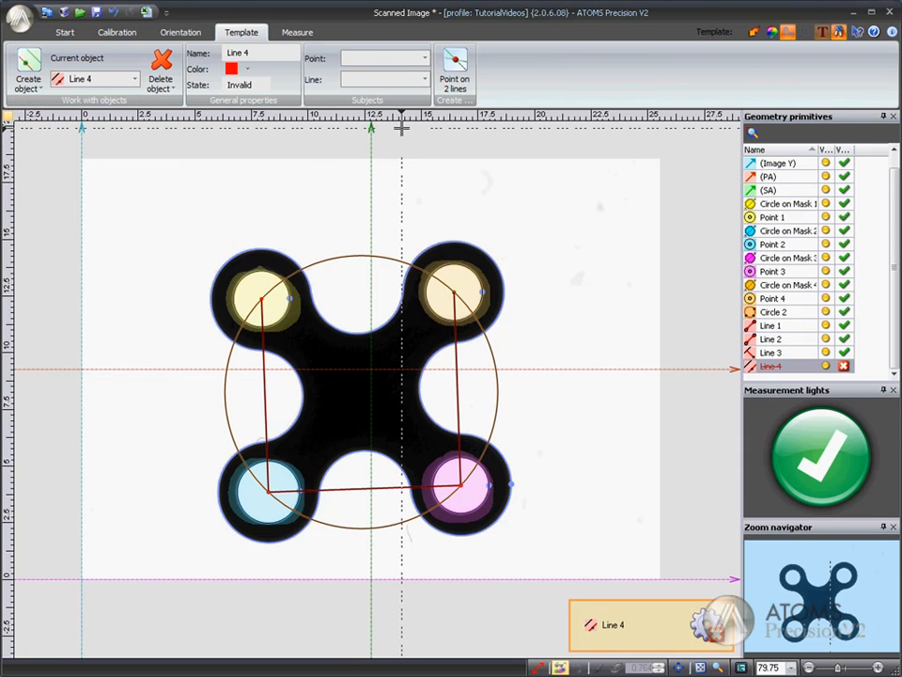
pyautogui.click(423, 58)
pyautogui.click(395, 132)
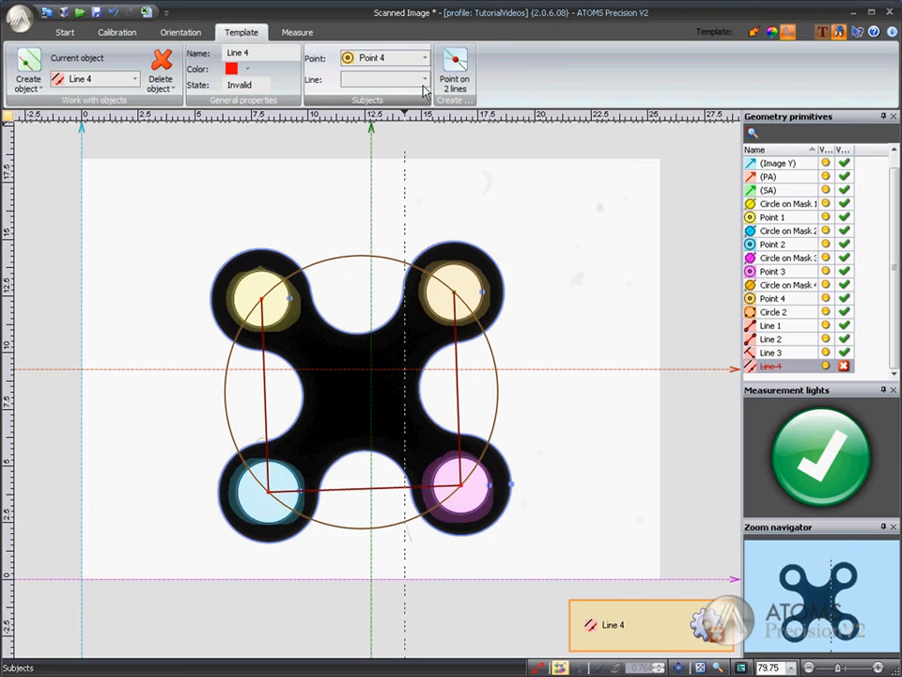
pyautogui.click(424, 79)
pyautogui.click(399, 184)
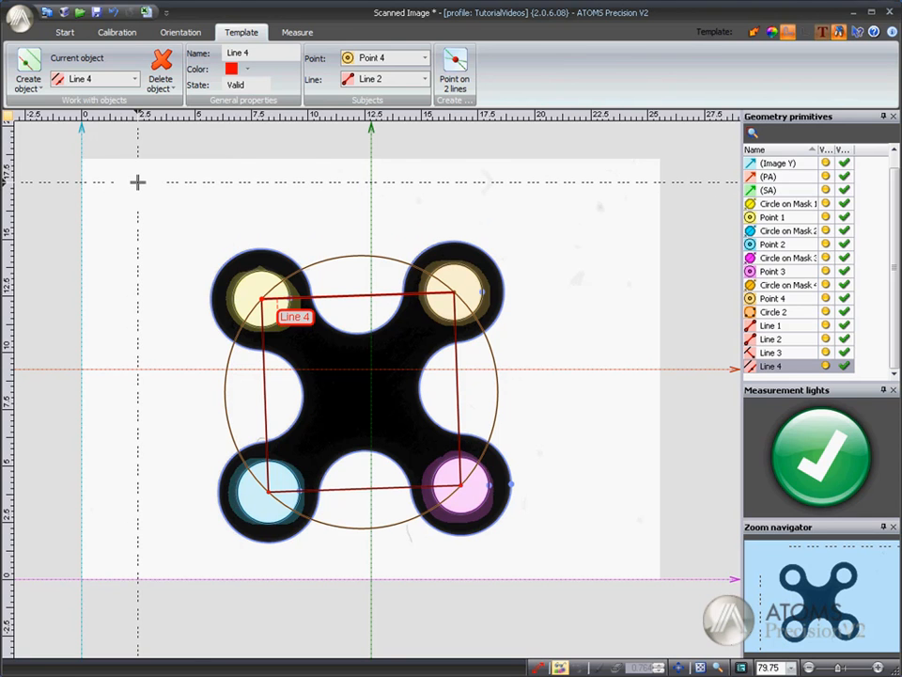
# Step: Create a median line between Line 1 and Line 3
pyautogui.click(28, 82)
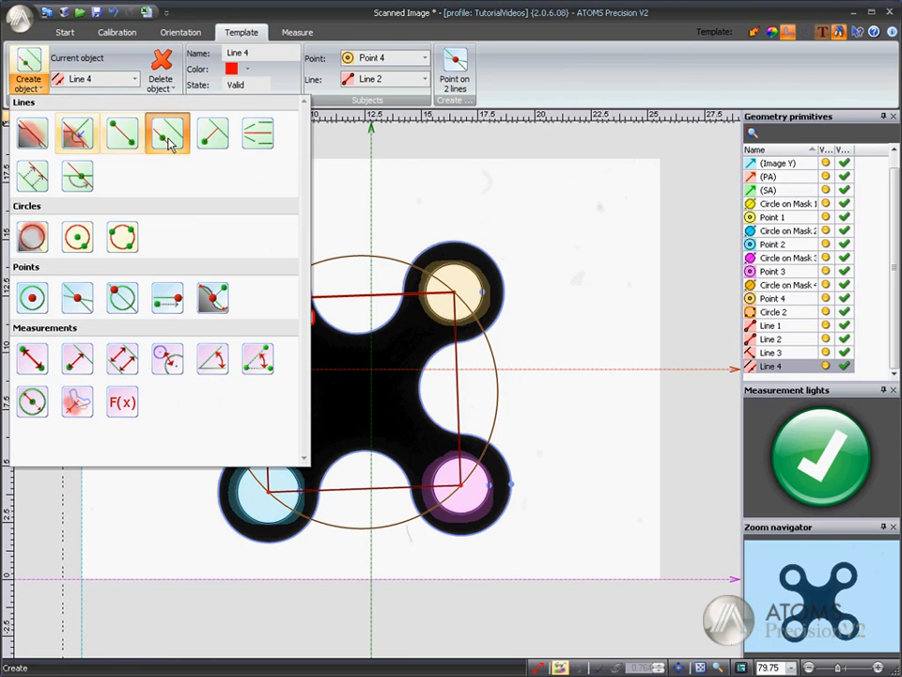
pyautogui.click(260, 138)
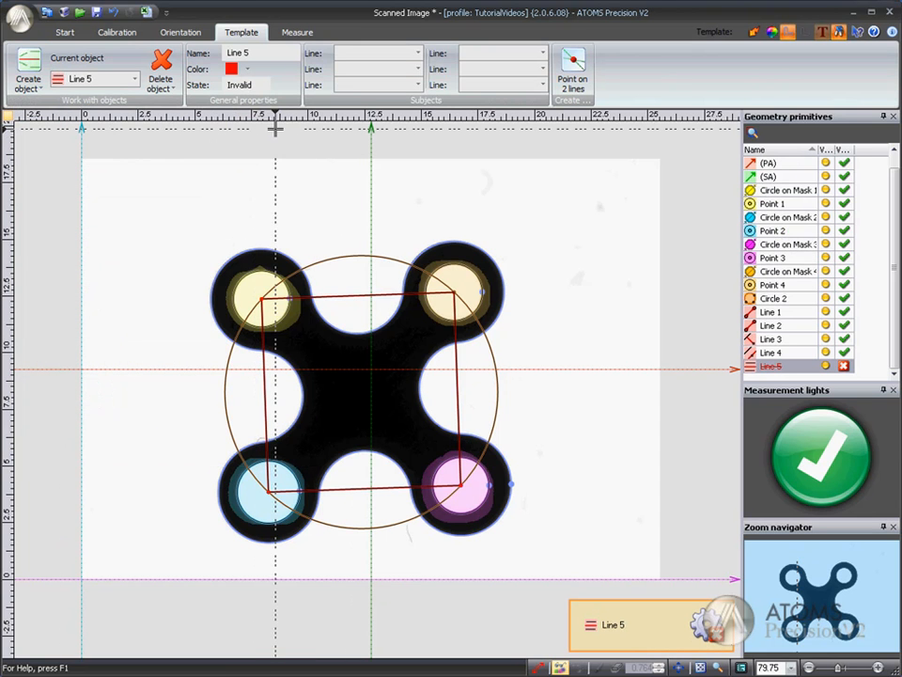
pyautogui.click(419, 54)
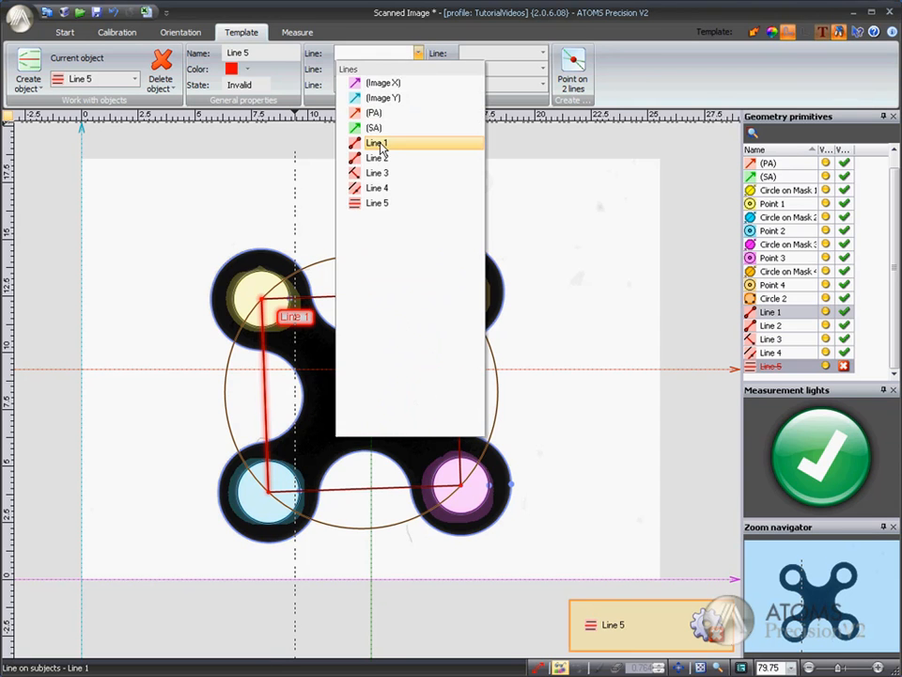
pyautogui.click(381, 143)
pyautogui.click(418, 69)
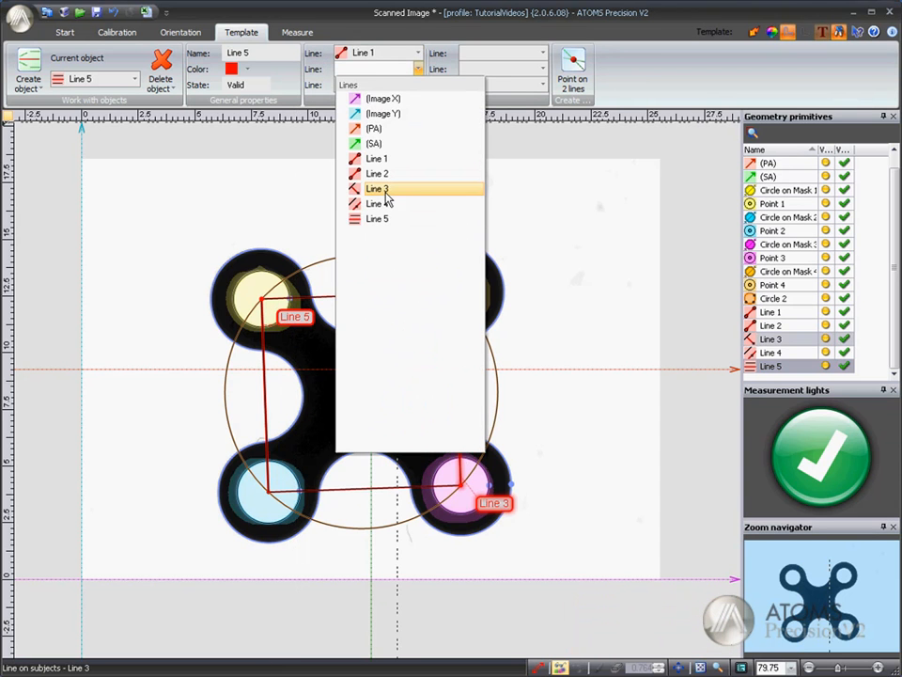
pyautogui.click(382, 188)
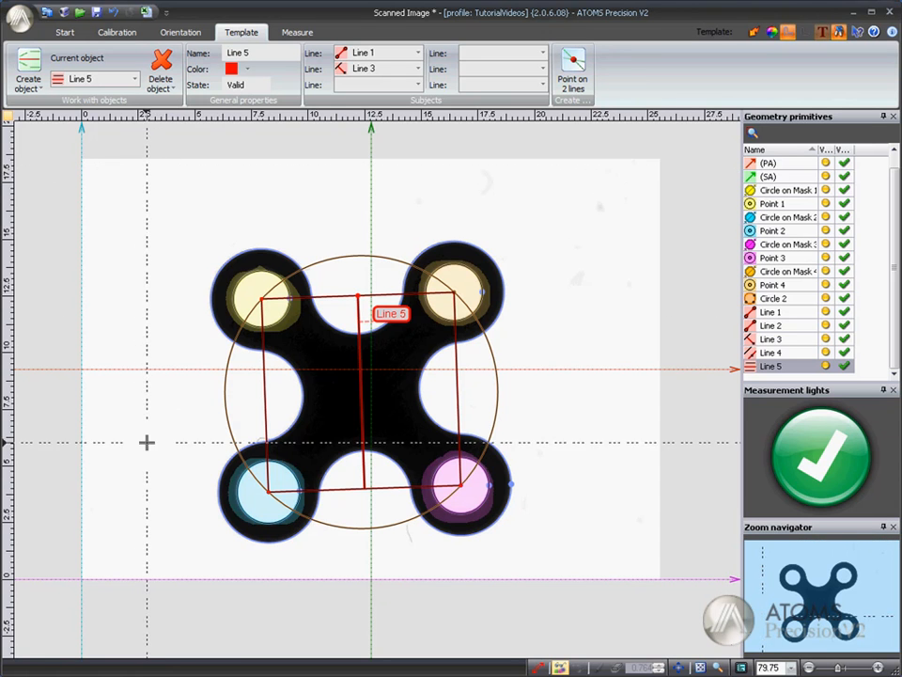
pyautogui.scroll(1, 141, 432)
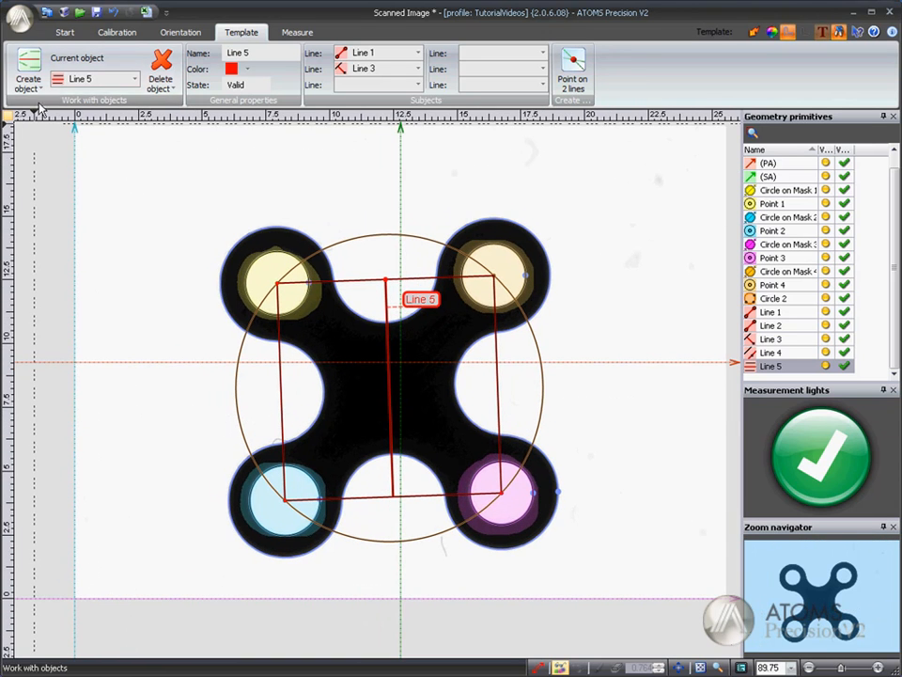
# Step: Create an intersection point of Line 1 and Circle on Mask 1
pyautogui.click(42, 88)
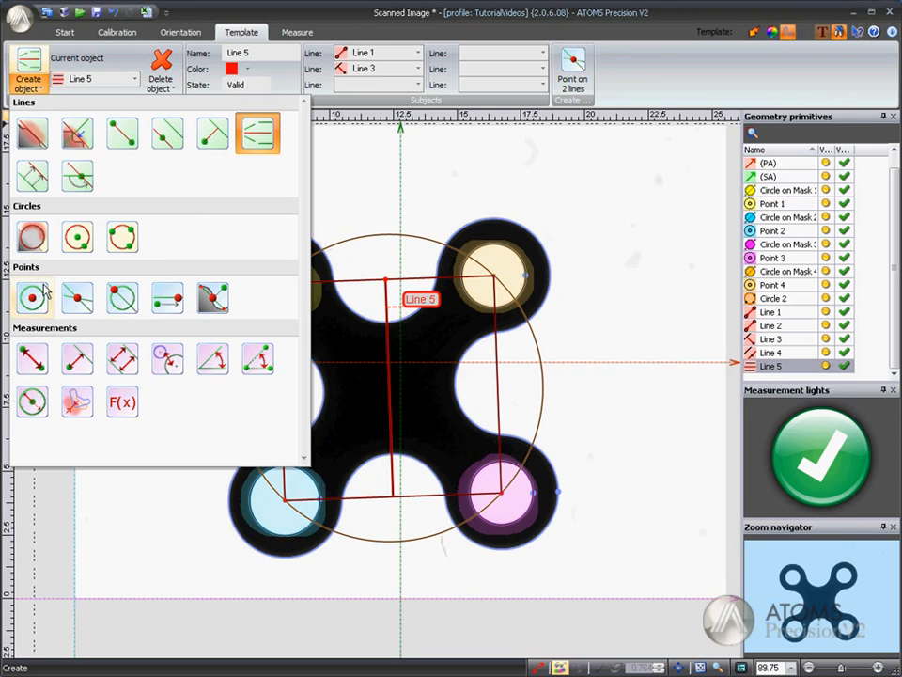
pyautogui.click(120, 304)
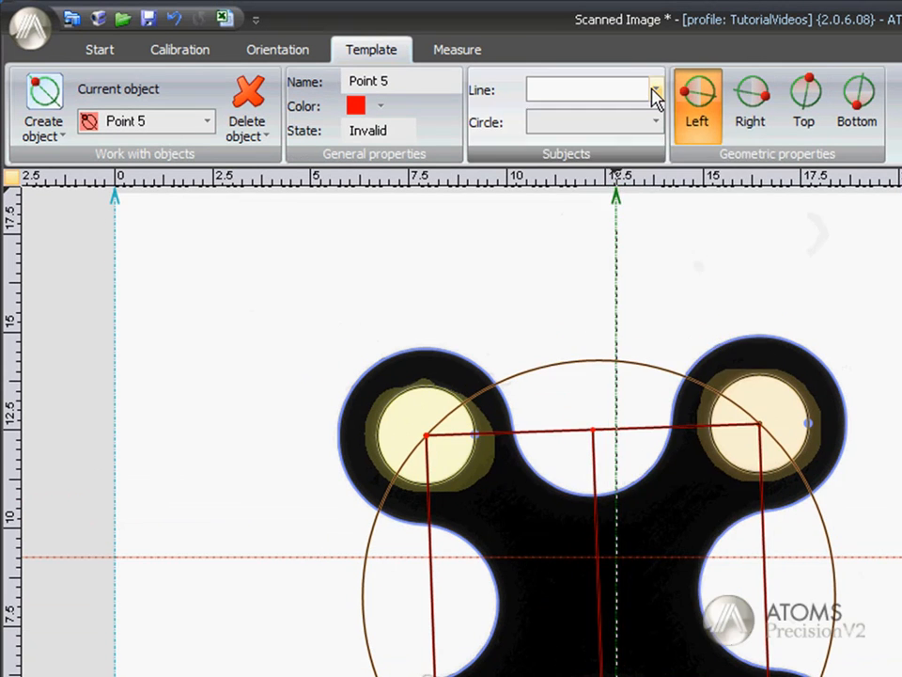
pyautogui.click(580, 80)
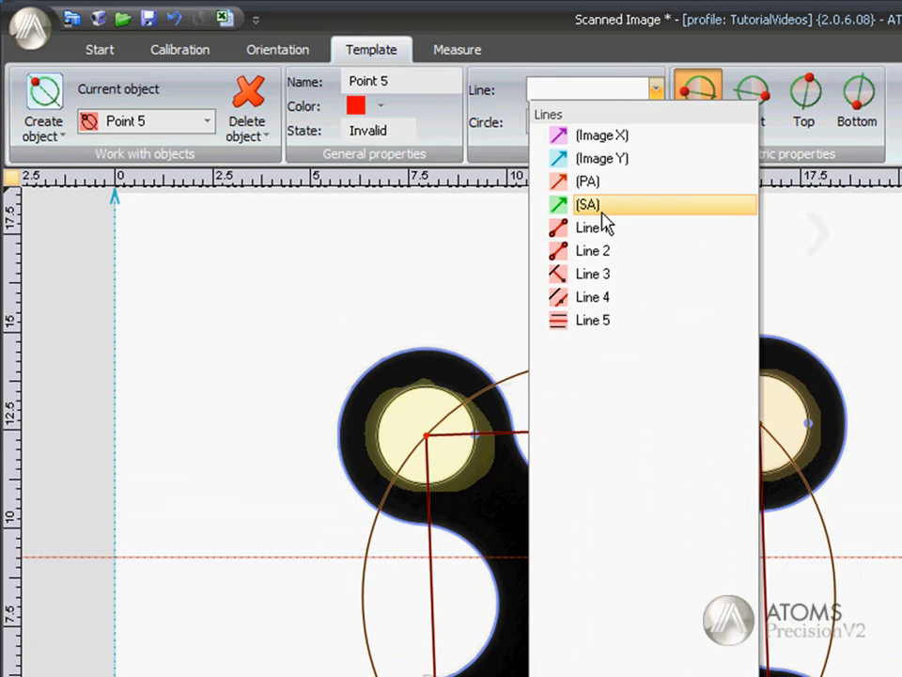
pyautogui.click(534, 202)
pyautogui.click(655, 121)
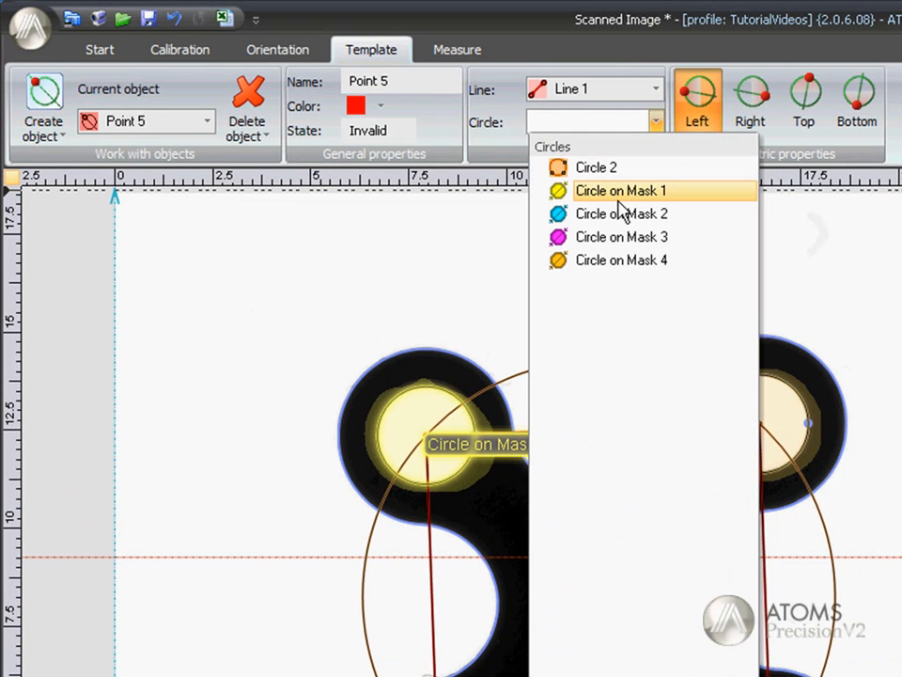
pyautogui.click(622, 191)
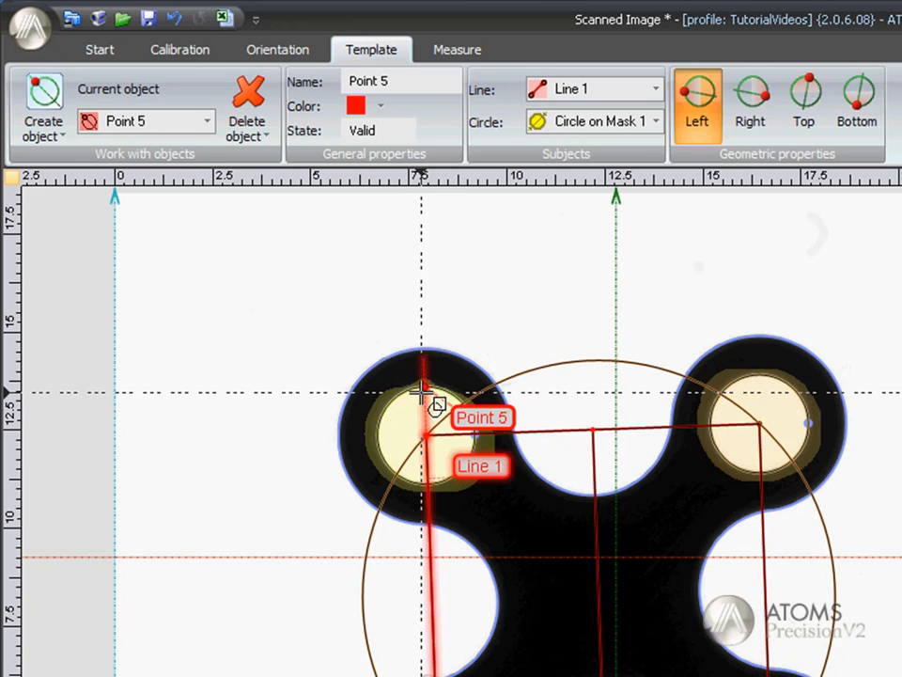
# Step: Compare the right and left intersections for Point 5, and keep the right one
pyautogui.click(753, 127)
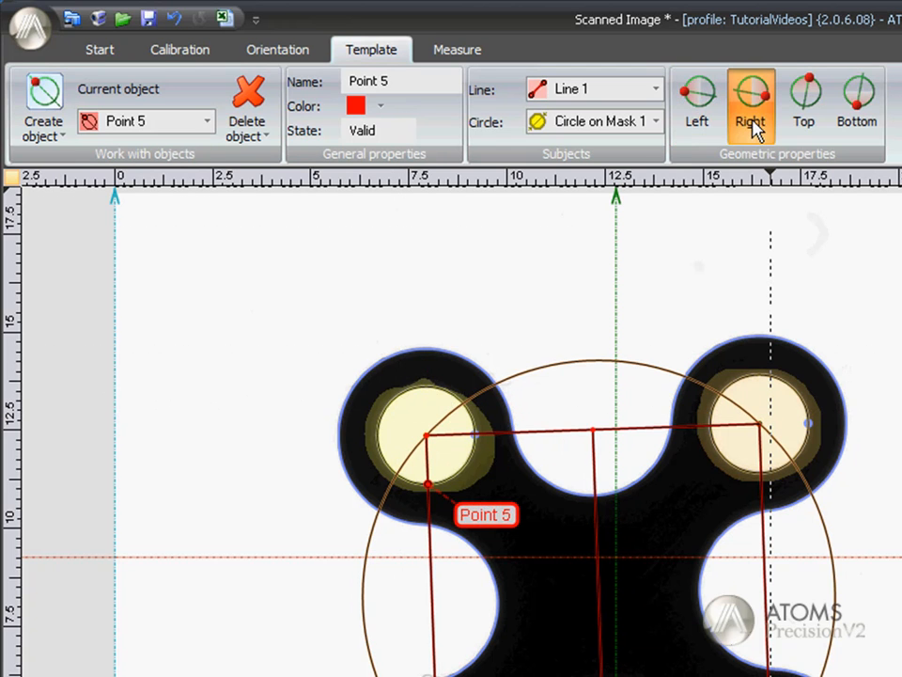
pyautogui.click(699, 125)
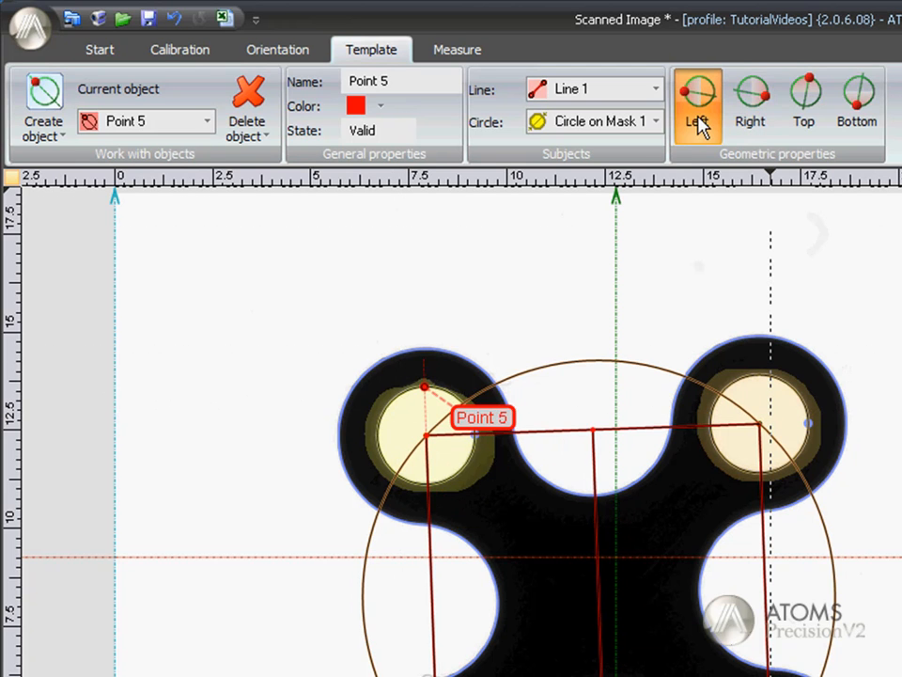
pyautogui.click(749, 126)
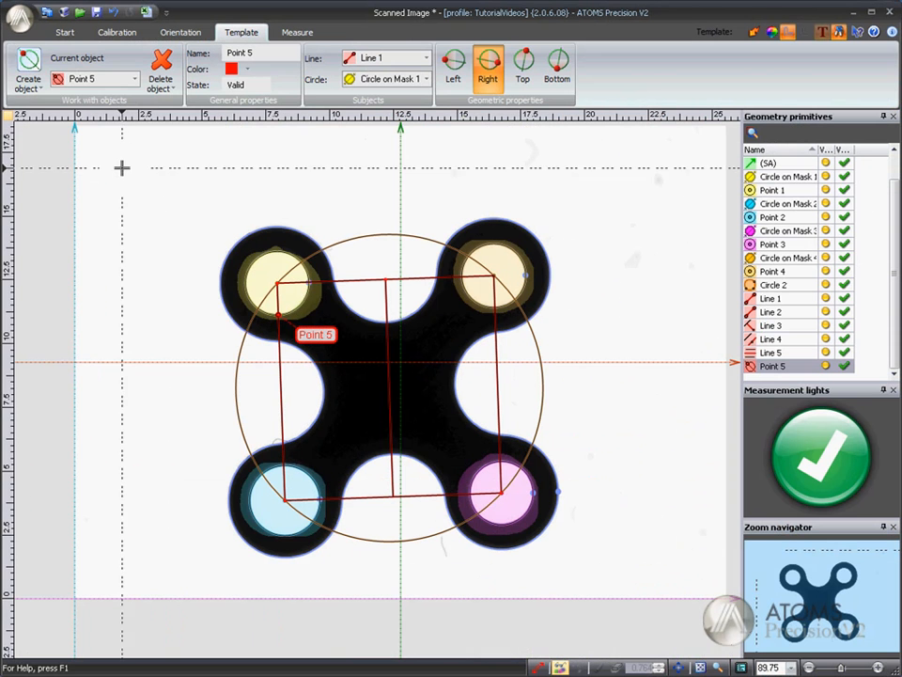
# Step: Create a point offset by a distance, with Line 1 as its line and Point 4 as its source point
pyautogui.click(31, 86)
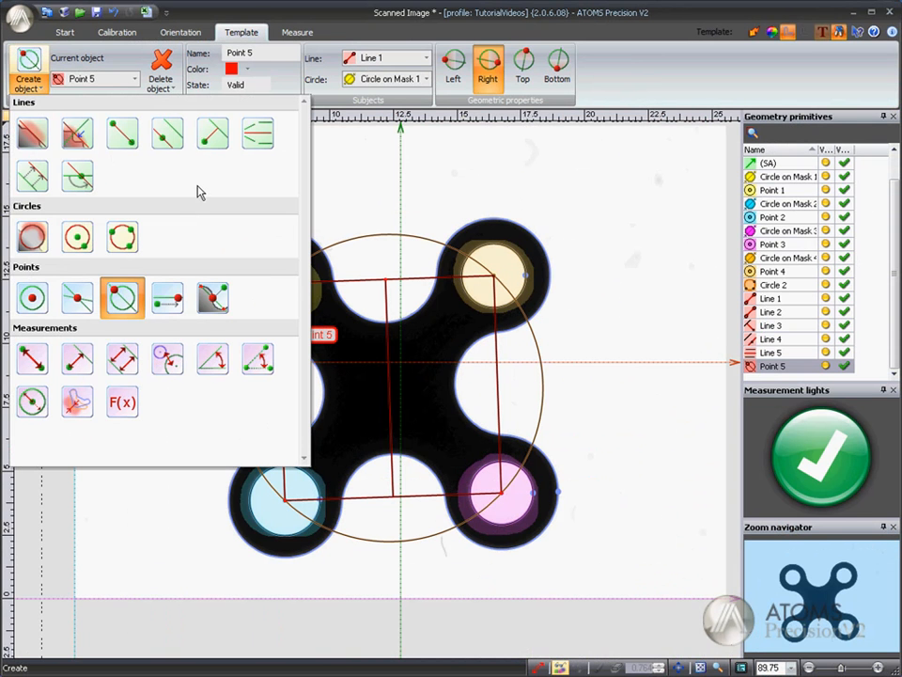
pyautogui.click(168, 300)
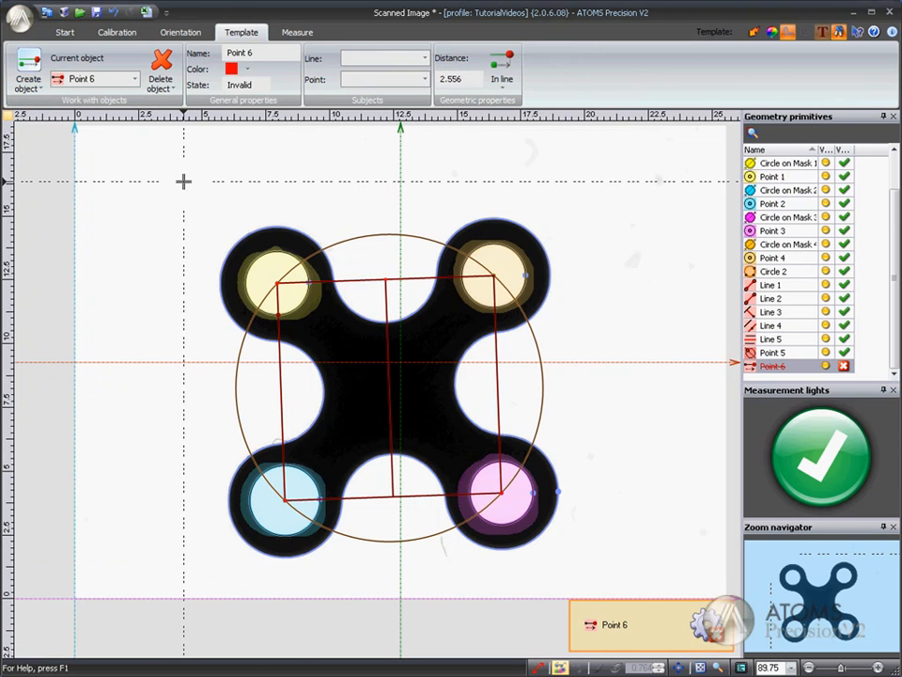
pyautogui.click(385, 58)
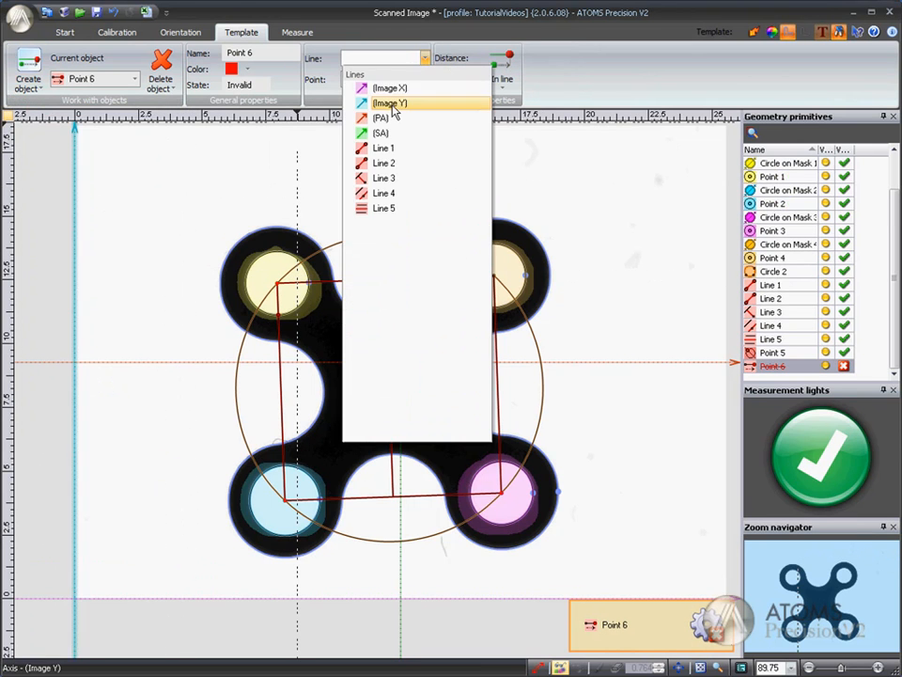
pyautogui.click(385, 148)
pyautogui.click(381, 79)
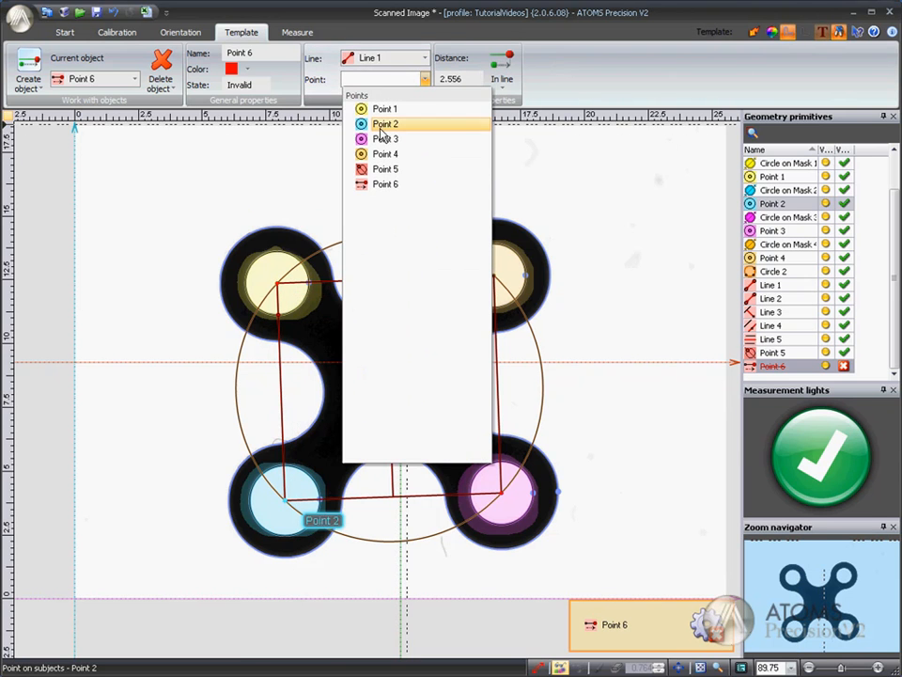
pyautogui.click(387, 154)
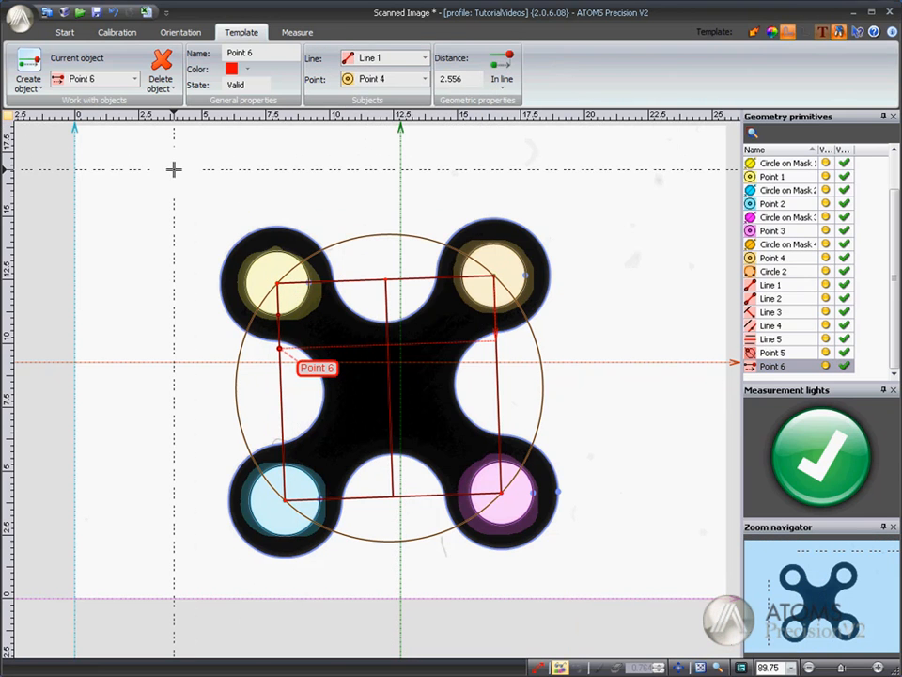
# Step: Try the Along line projection for Point 6, and return it to In line
pyautogui.click(506, 87)
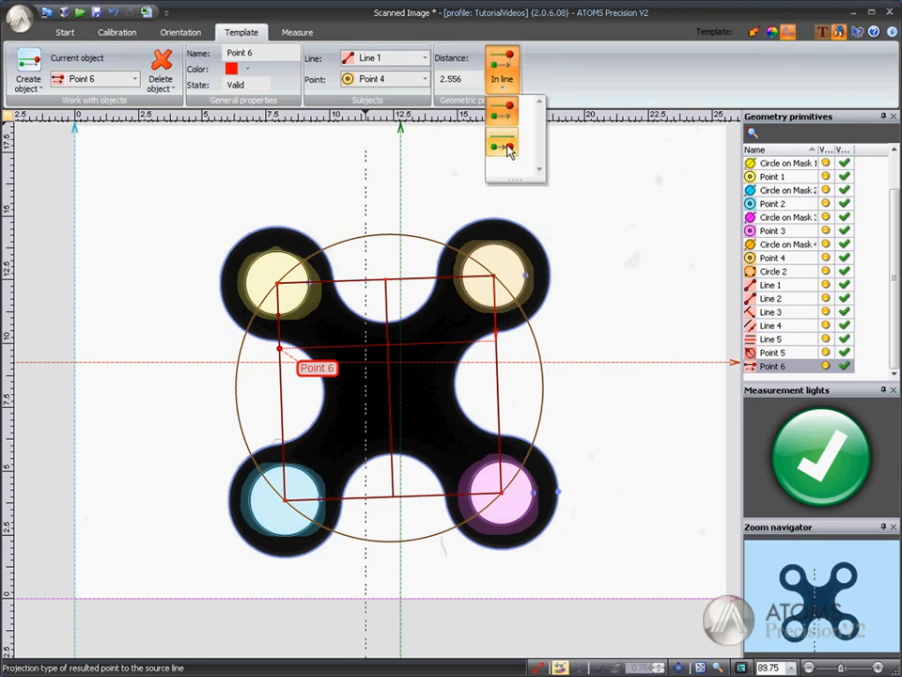
pyautogui.click(508, 148)
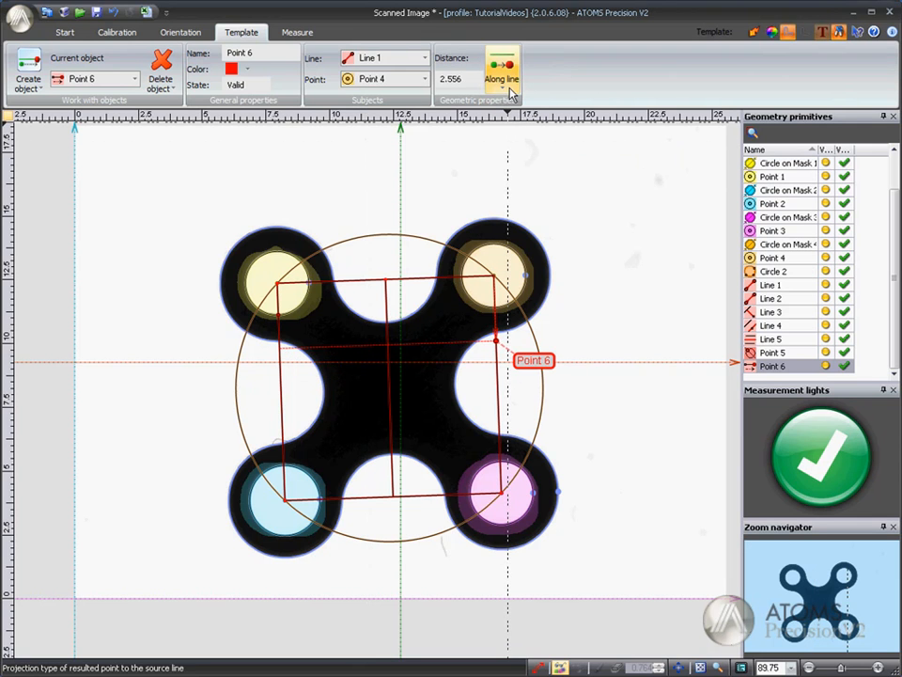
pyautogui.click(510, 92)
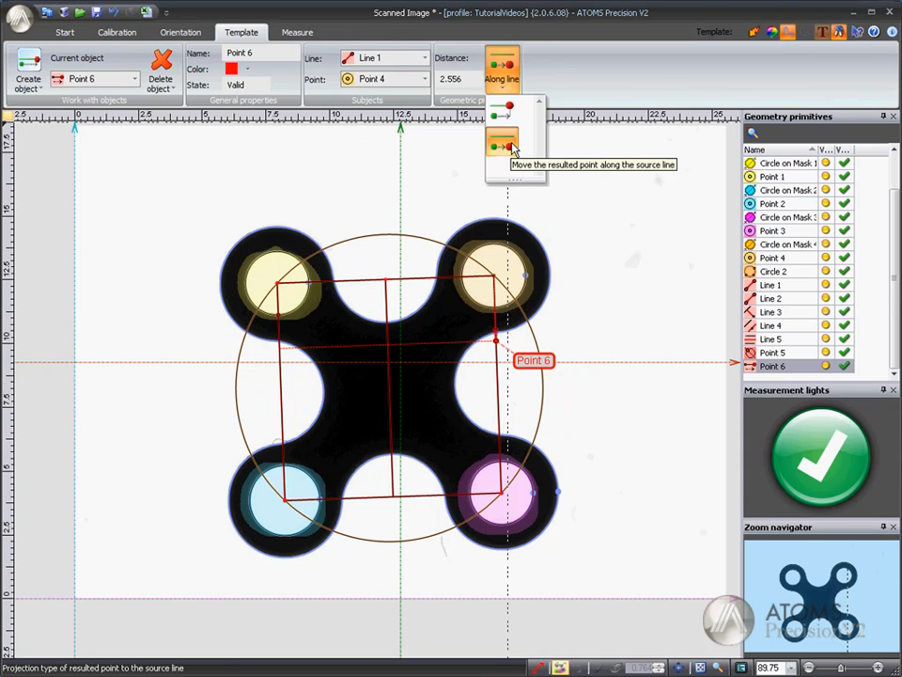
pyautogui.click(501, 110)
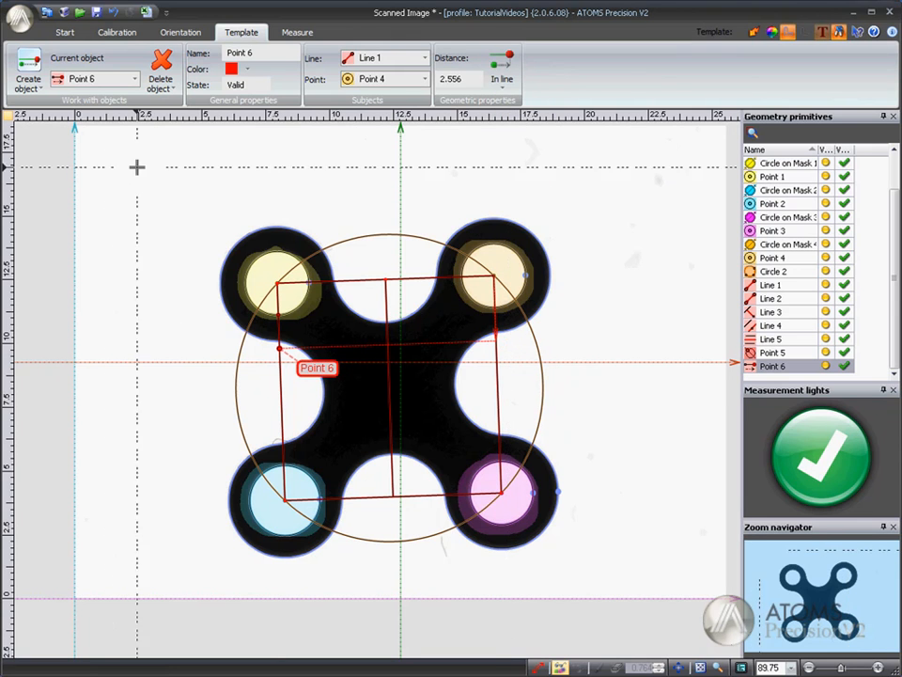
# Step: Set the distance of Point 6 from its source point to 10.000
pyautogui.click(476, 80)
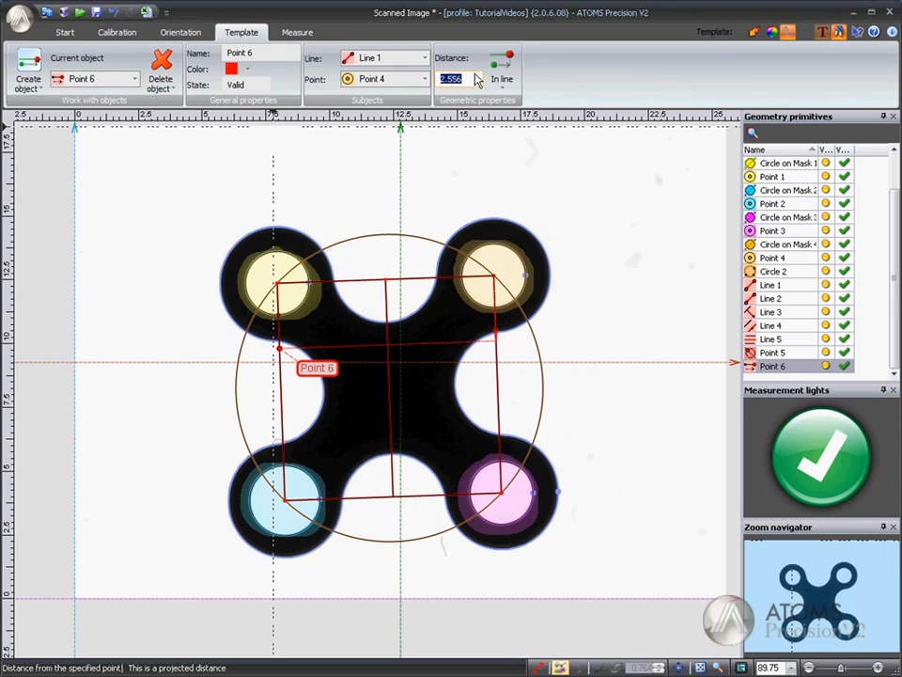
pyautogui.press('Return')
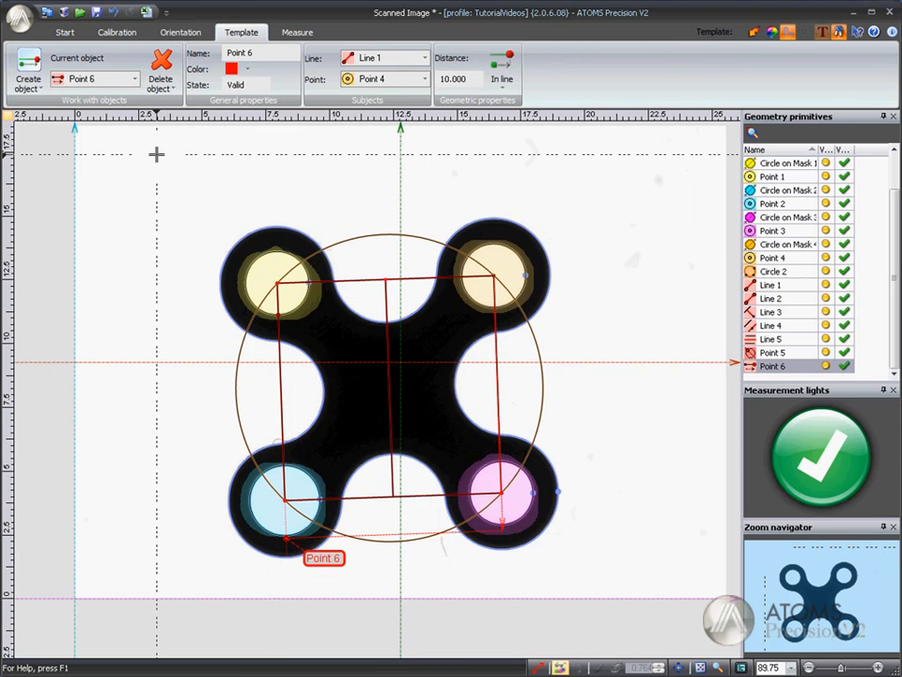
# Step: Create a point where Line 1 crosses the part's contour
pyautogui.click(36, 84)
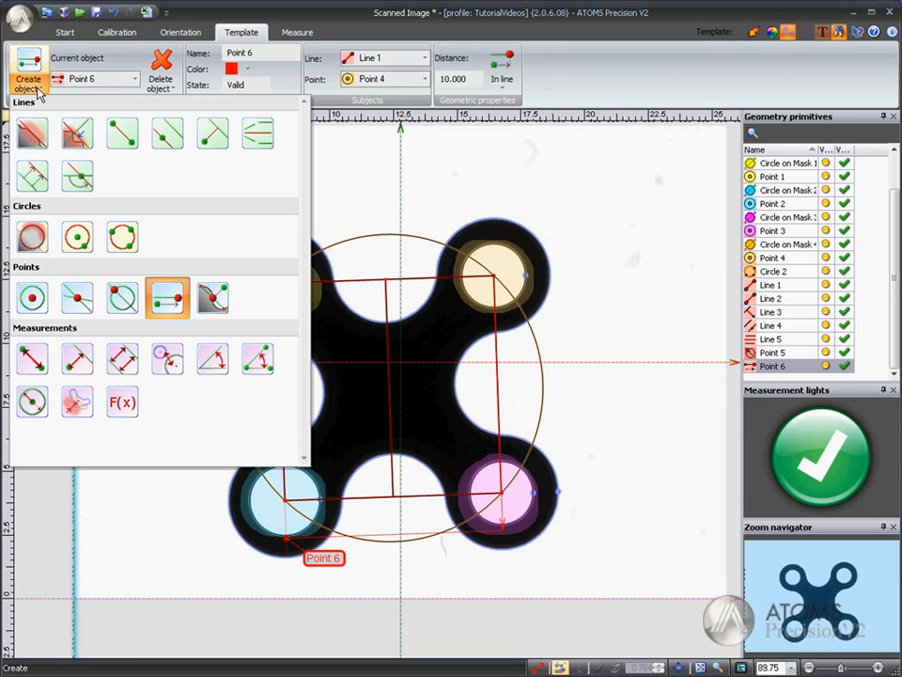
pyautogui.click(215, 301)
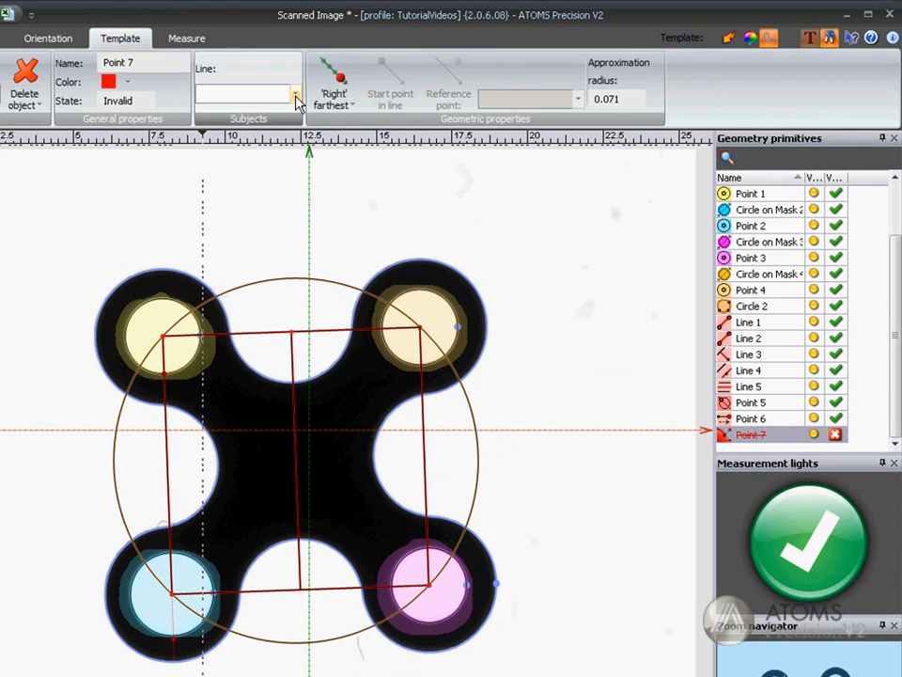
pyautogui.click(387, 79)
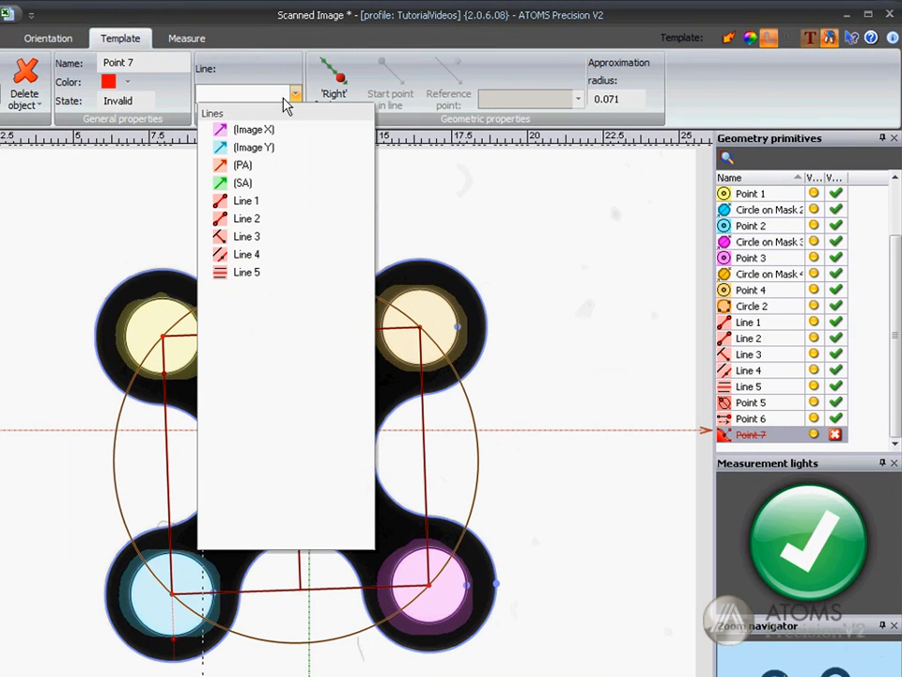
pyautogui.click(246, 200)
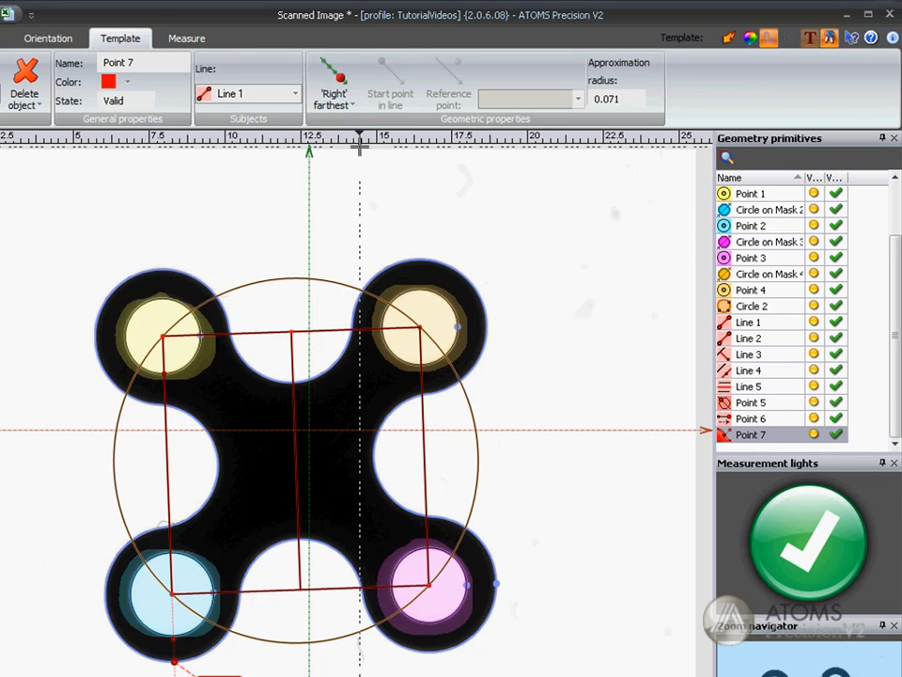
# Step: Try the 'Right' closest option for Point 7, and return it to 'Right' farthest
pyautogui.click(356, 109)
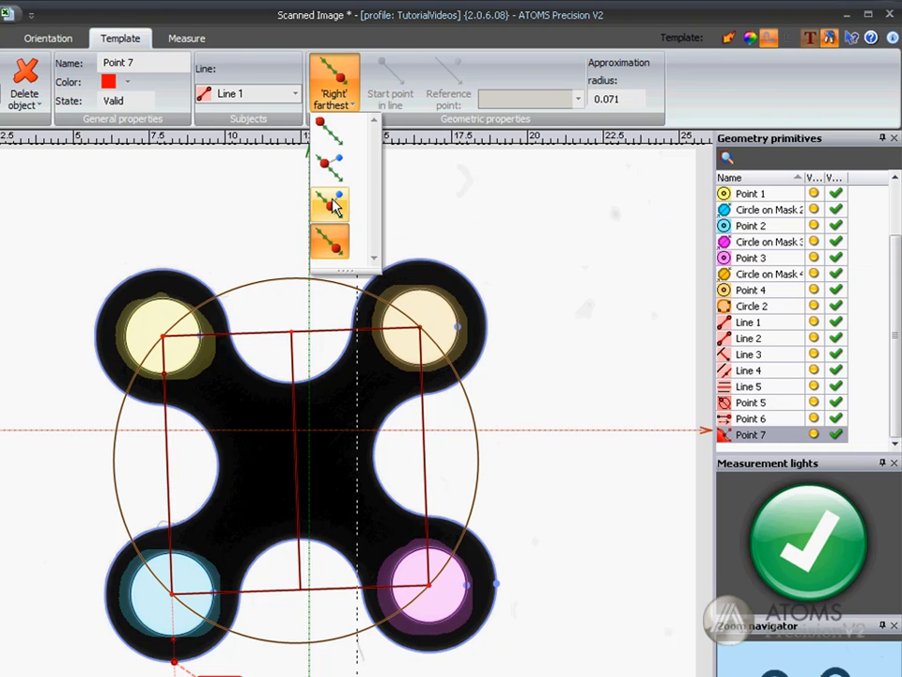
pyautogui.click(331, 203)
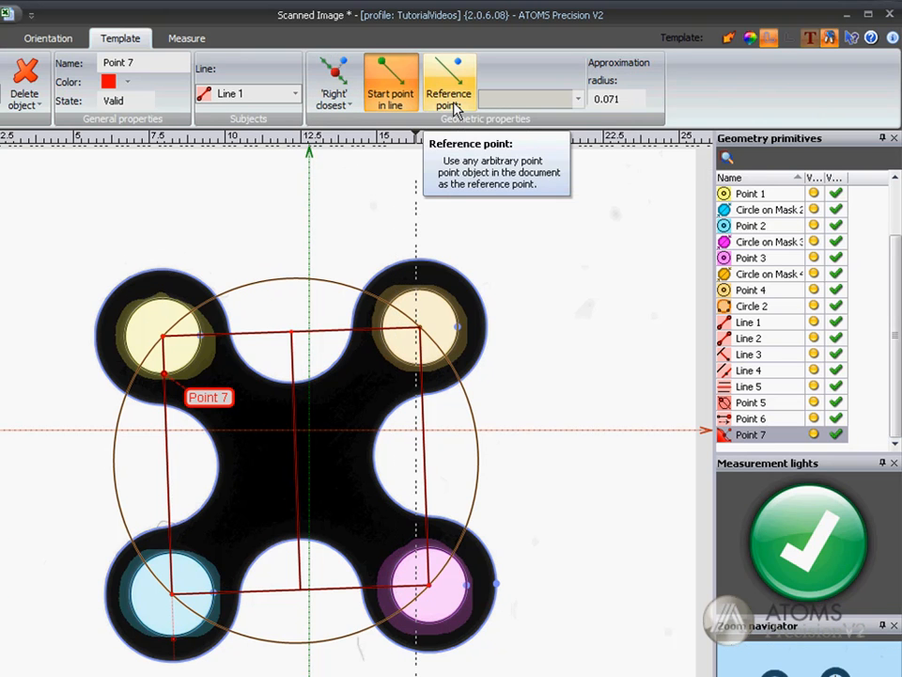
pyautogui.click(345, 109)
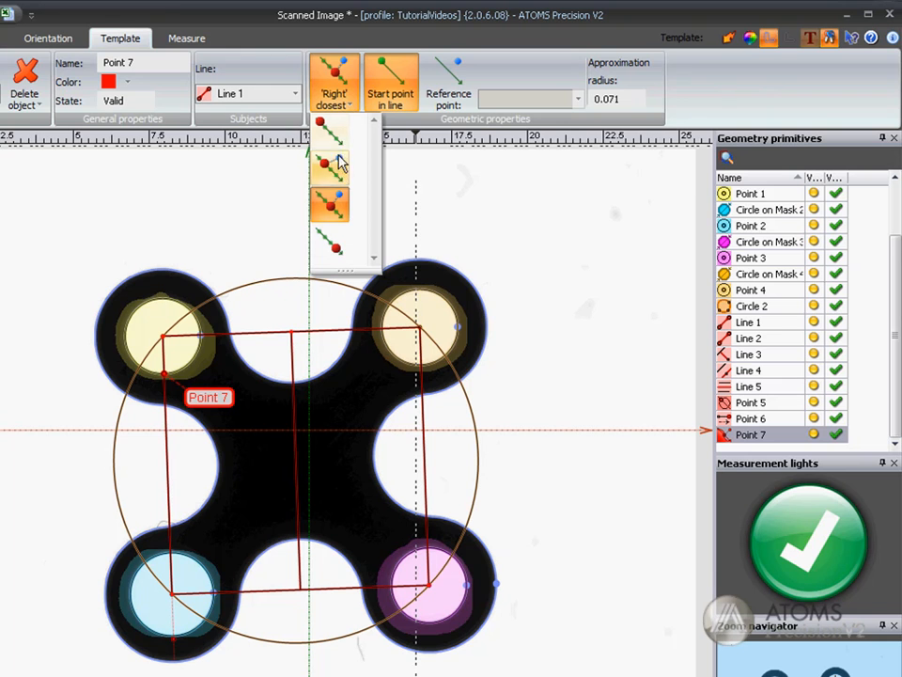
pyautogui.click(330, 241)
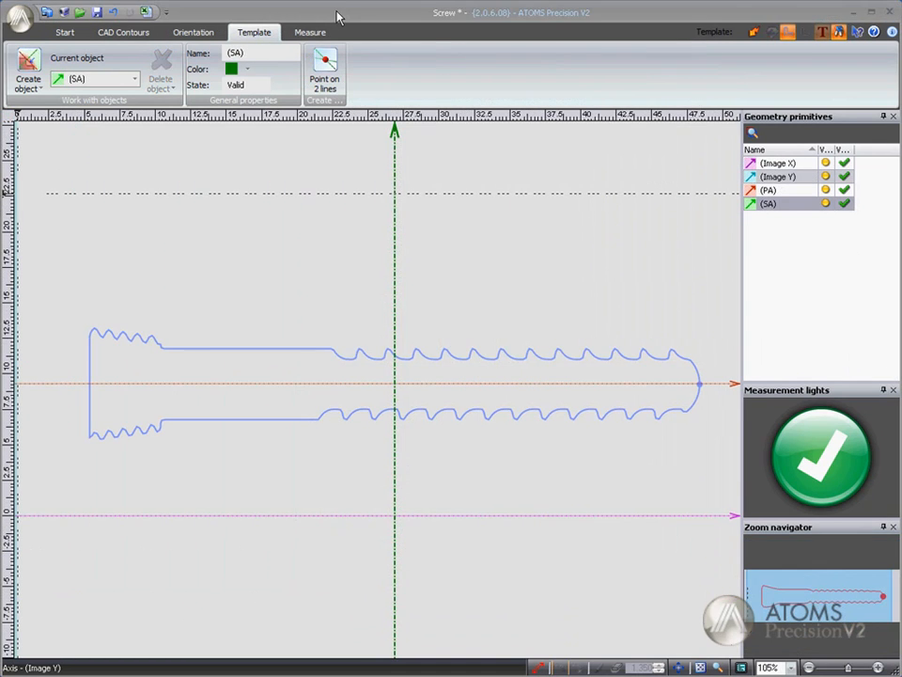
# Step: Create a mask line on the straight end edge of the screw head, and move its label above the head
pyautogui.click(28, 82)
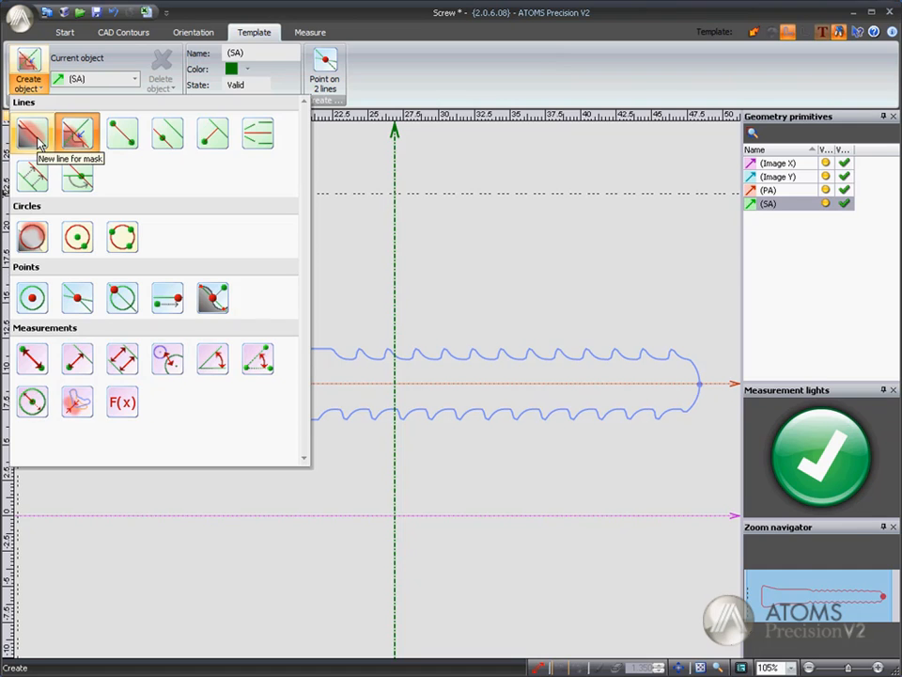
pyautogui.click(32, 134)
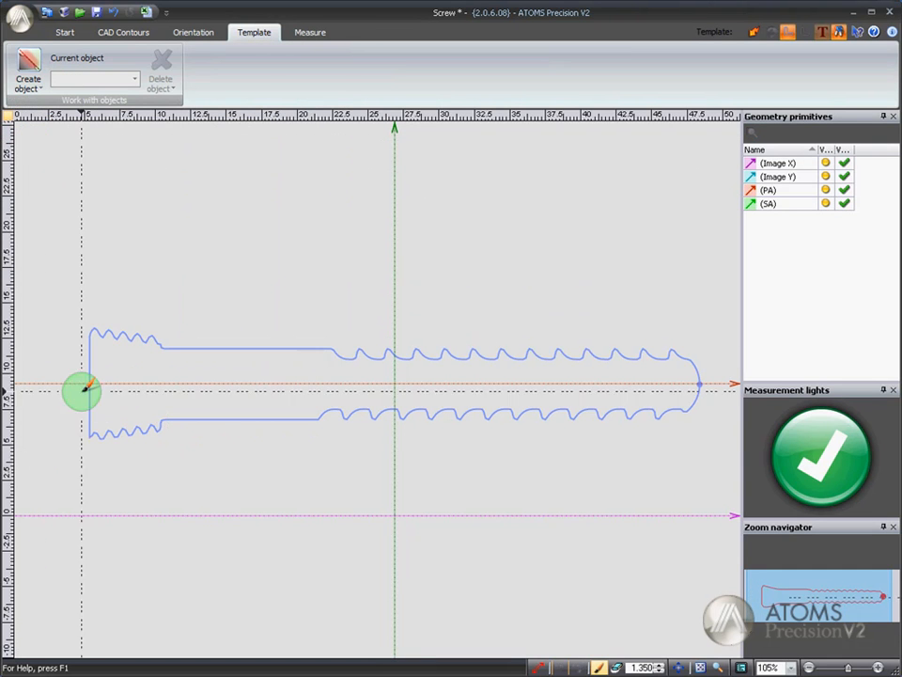
pyautogui.moveTo(87, 368); pyautogui.dragTo(89, 404)
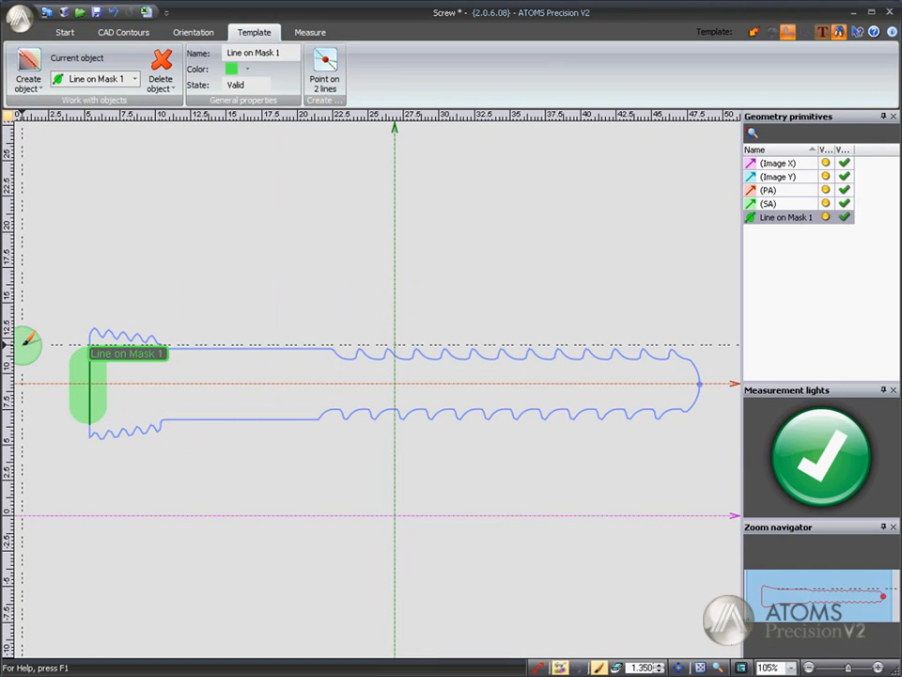
pyautogui.moveTo(94, 339); pyautogui.dragTo(53, 303)
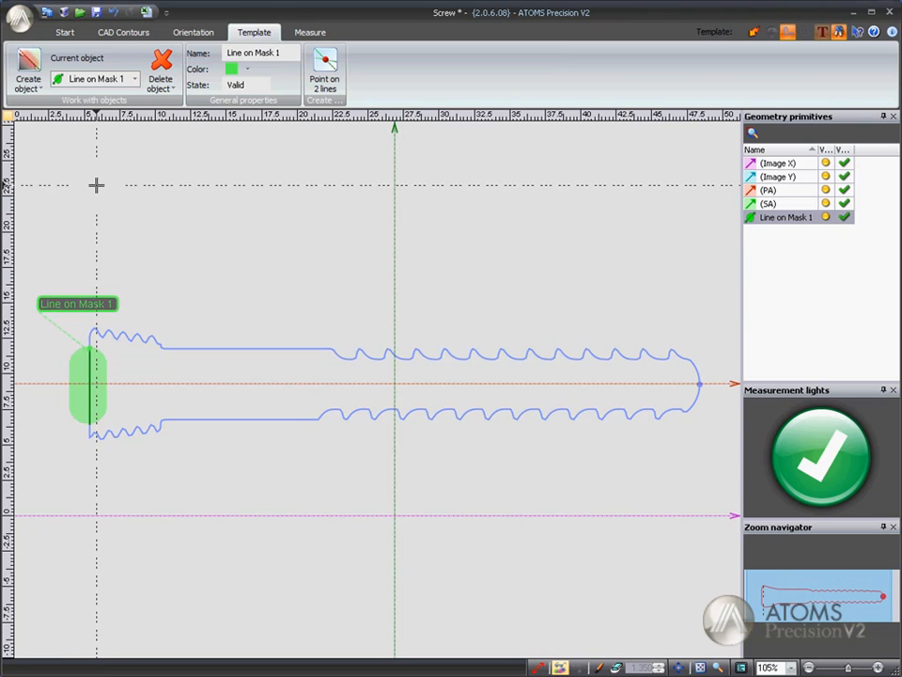
# Step: Create a guided mask line along the screw's upper thread, using Line on Mask 1 as its direction line
pyautogui.click(34, 85)
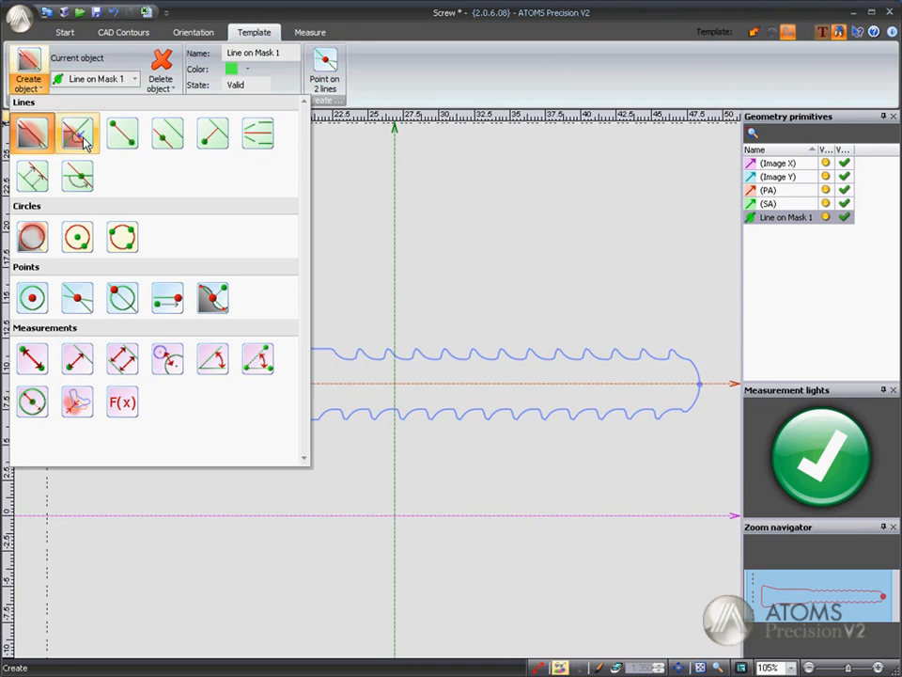
pyautogui.click(84, 138)
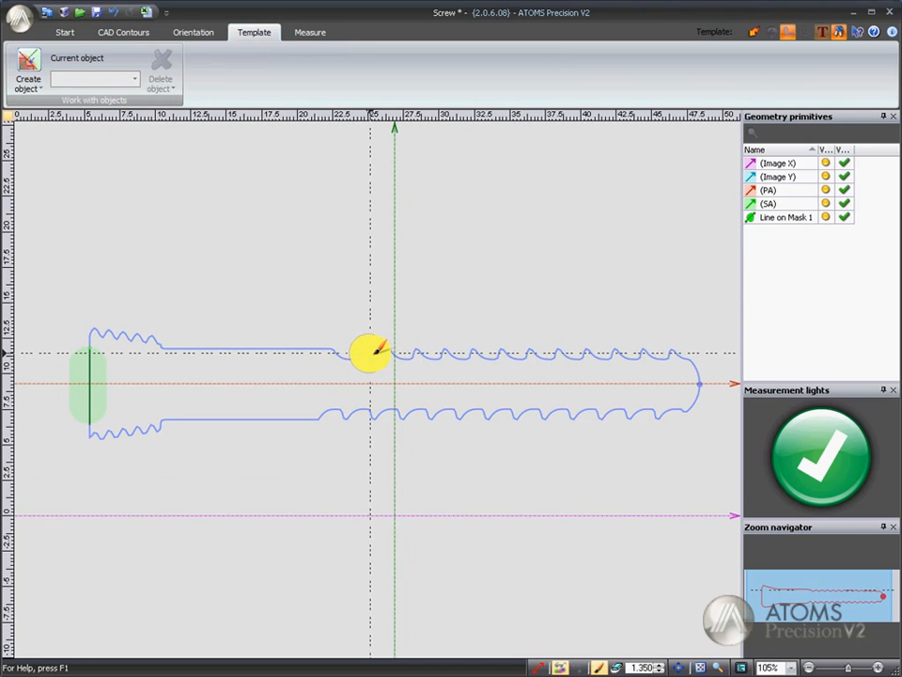
pyautogui.moveTo(370, 353); pyautogui.dragTo(666, 354)
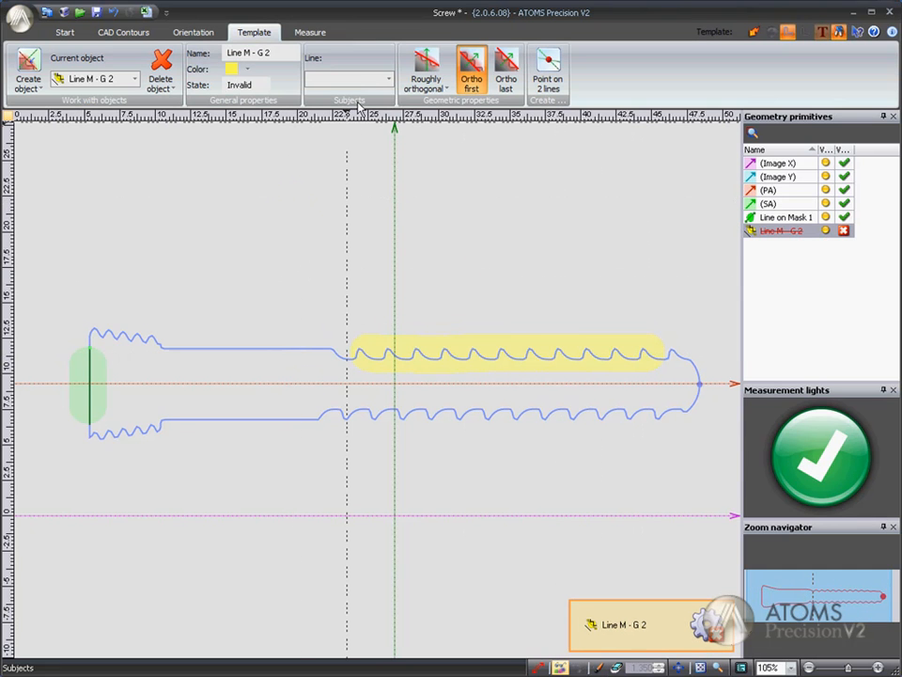
pyautogui.click(389, 80)
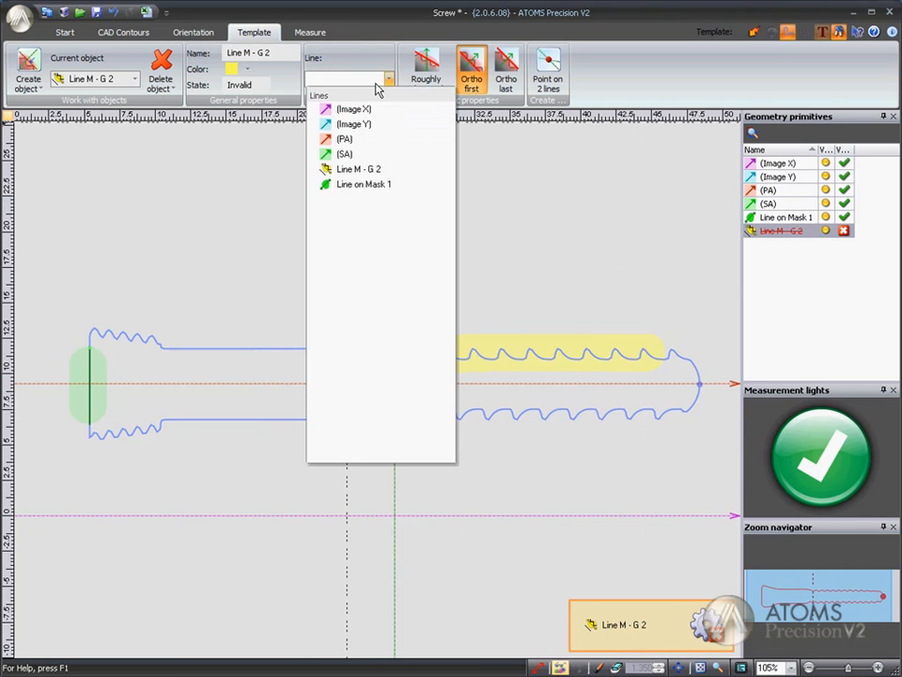
pyautogui.click(365, 185)
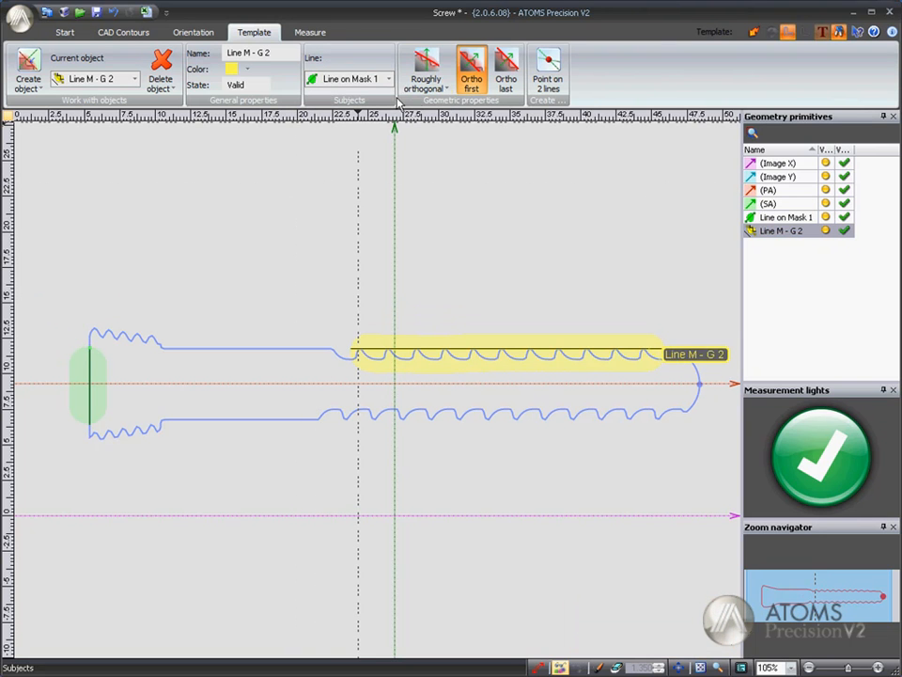
# Step: Set the upper thread line to 'Strictly orthogonal', comparing it with 'Roughly orthogonal', and try 'Ortho last' before returning to 'Ortho first'
pyautogui.click(446, 88)
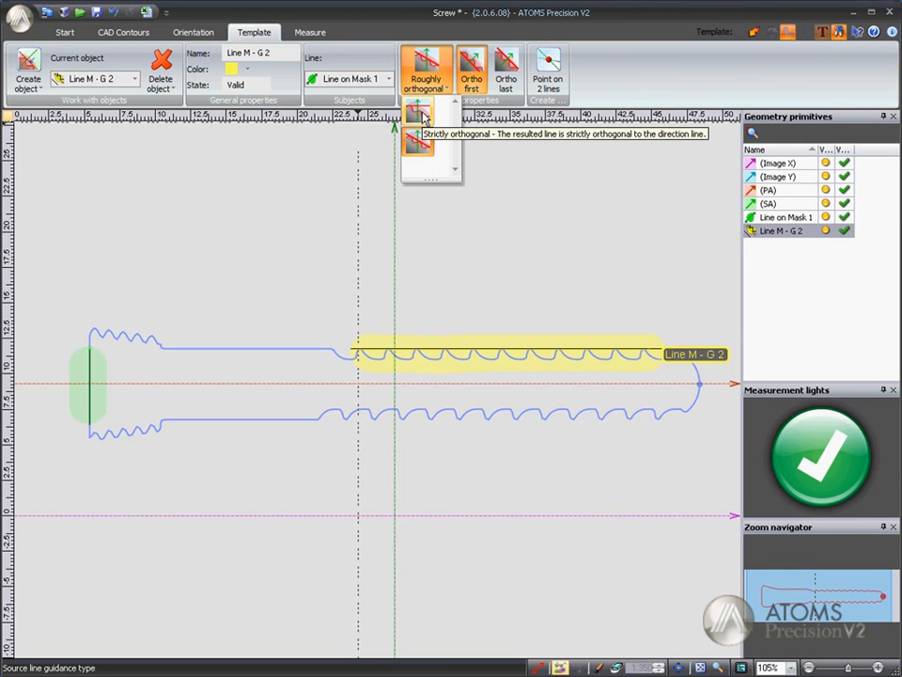
pyautogui.click(420, 115)
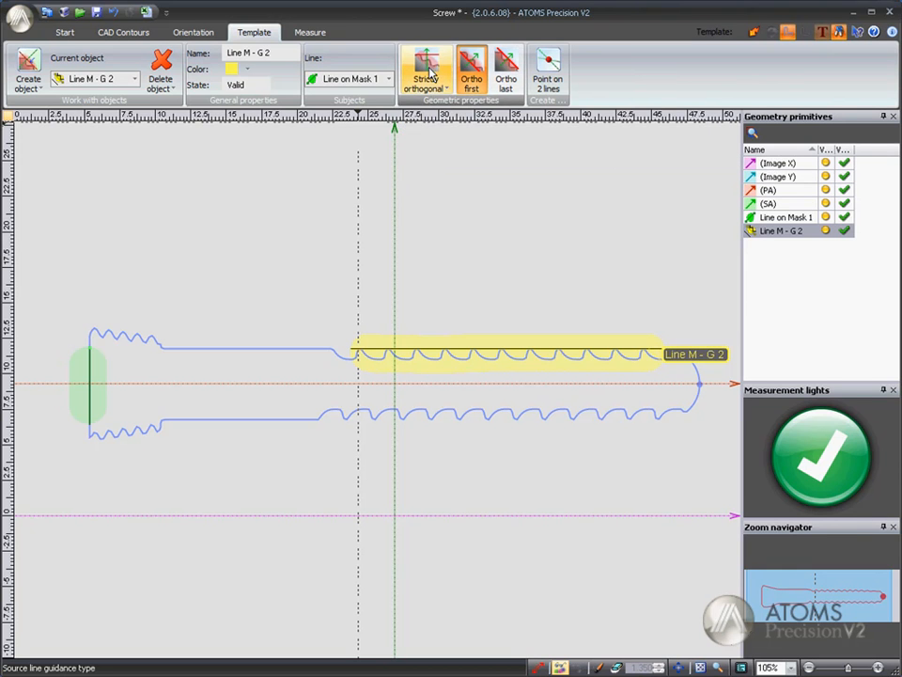
pyautogui.click(444, 91)
pyautogui.click(417, 142)
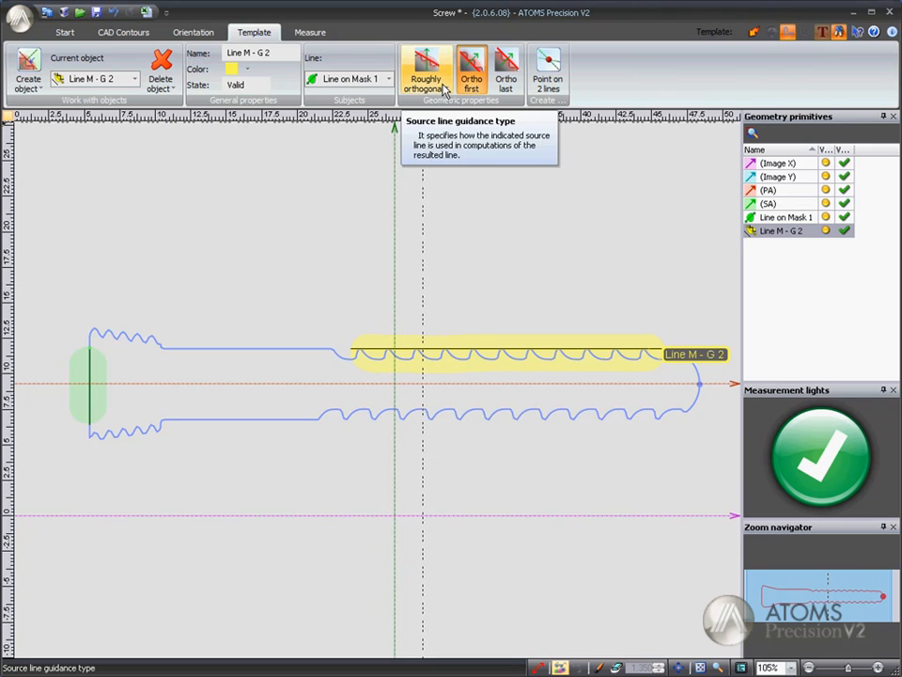
pyautogui.click(444, 89)
pyautogui.click(420, 113)
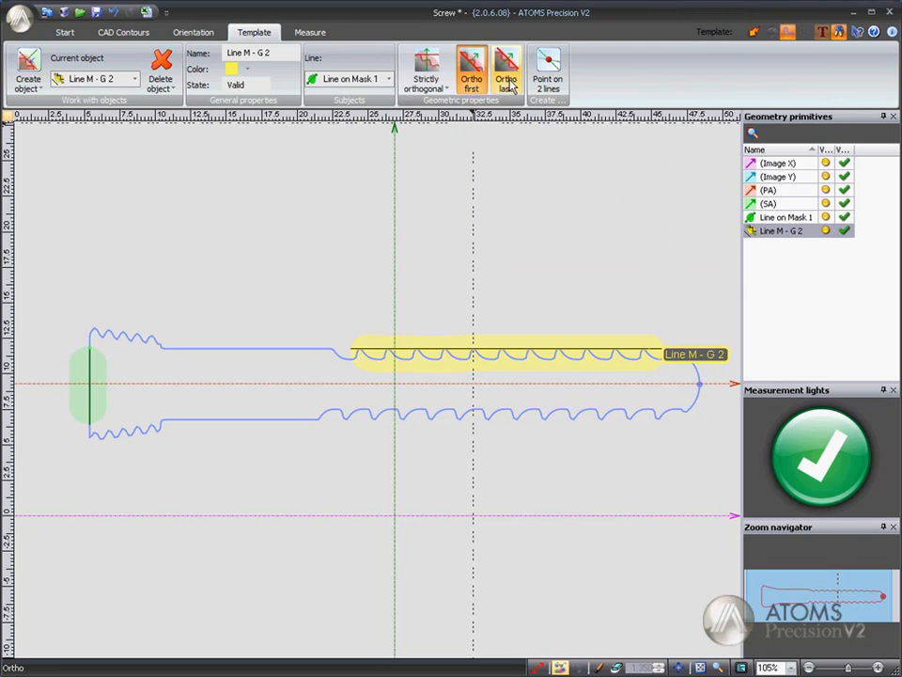
pyautogui.click(509, 85)
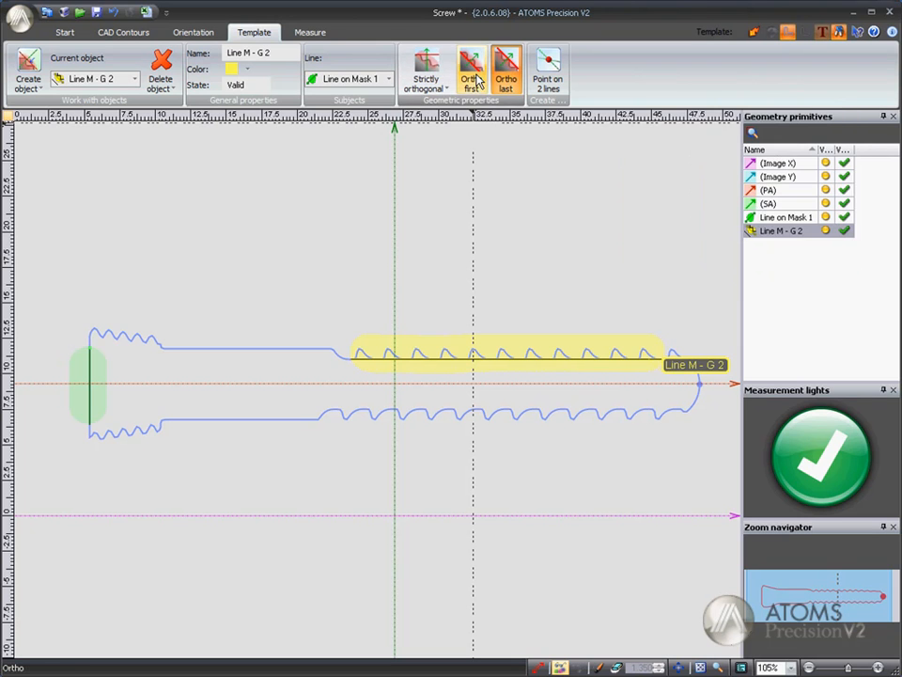
pyautogui.click(475, 80)
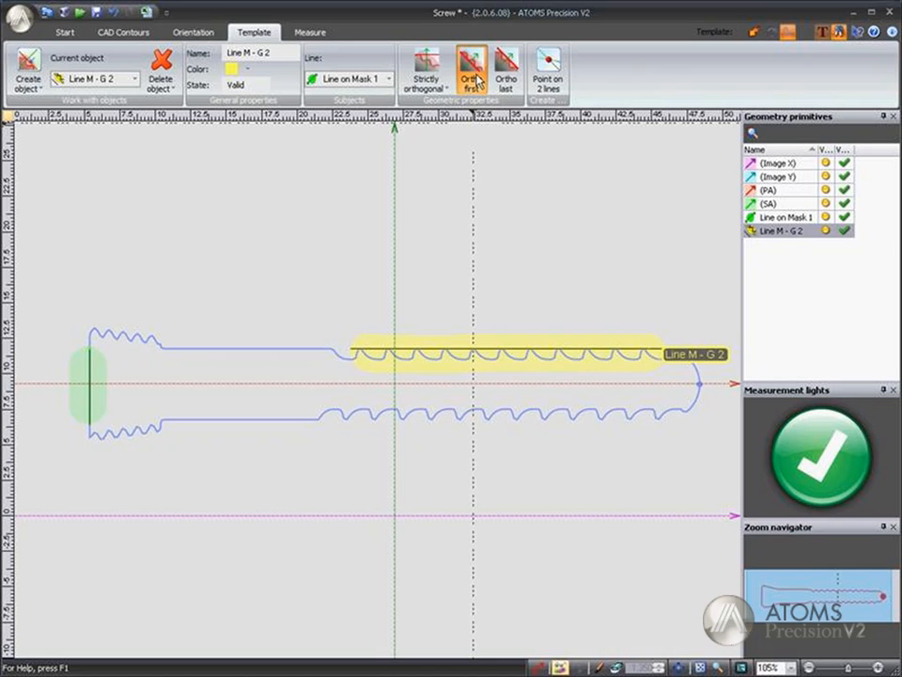